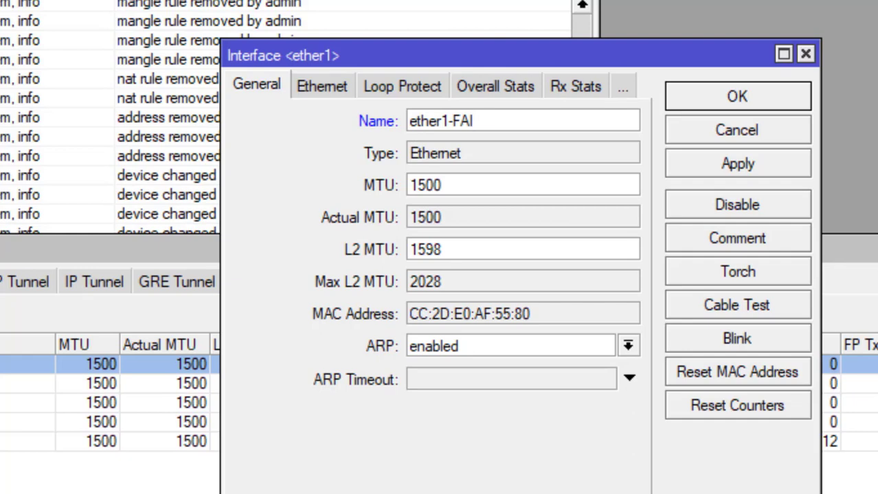
Complete the first Ethernet interface's name as ether1-FAI1 and save it
text(1)
key(Return)
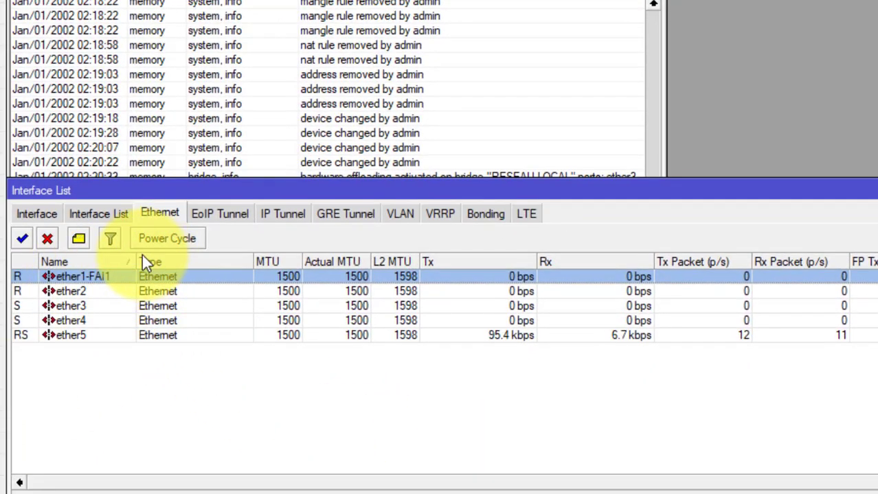
Rename the ether2 interface as ether2-FAI2 and save it
double_click(169, 293)
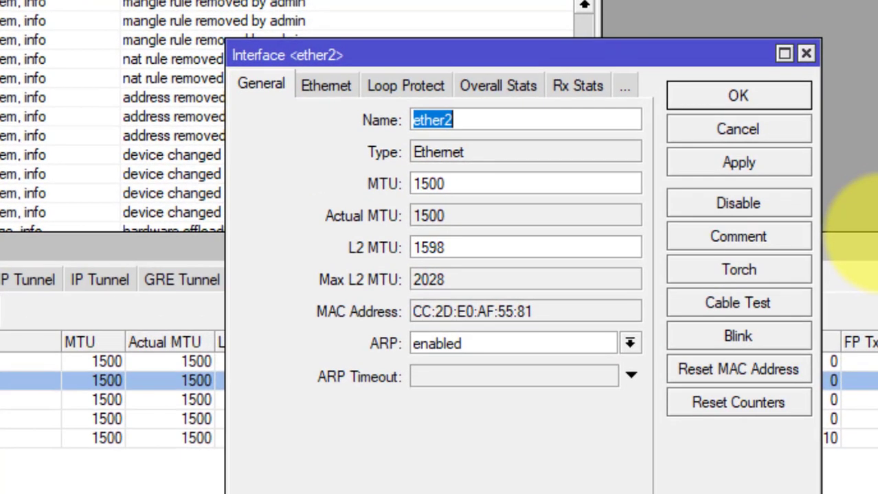
key(End)
key(shift+Home)
text(FAI)
text(e)
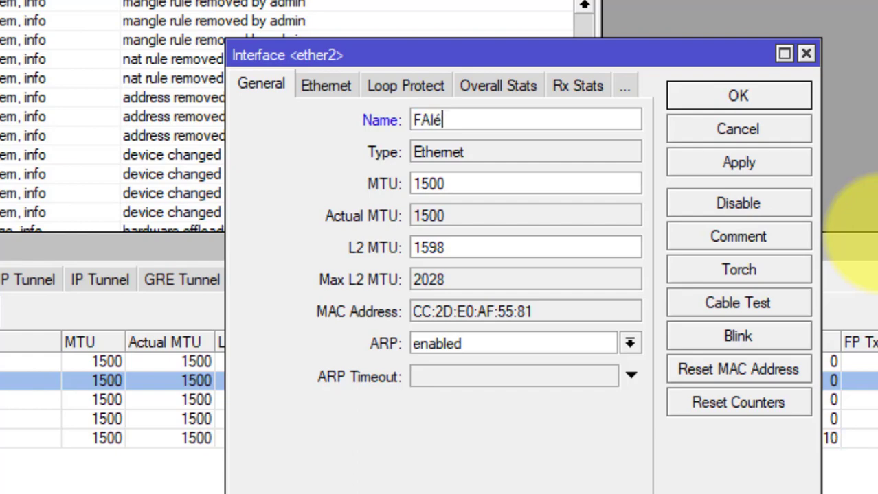
key(BackSpace)
text(2)
key(BackSpace)
key(BackSpace)
key(BackSpace)
key(BackSpace)
text(eth)
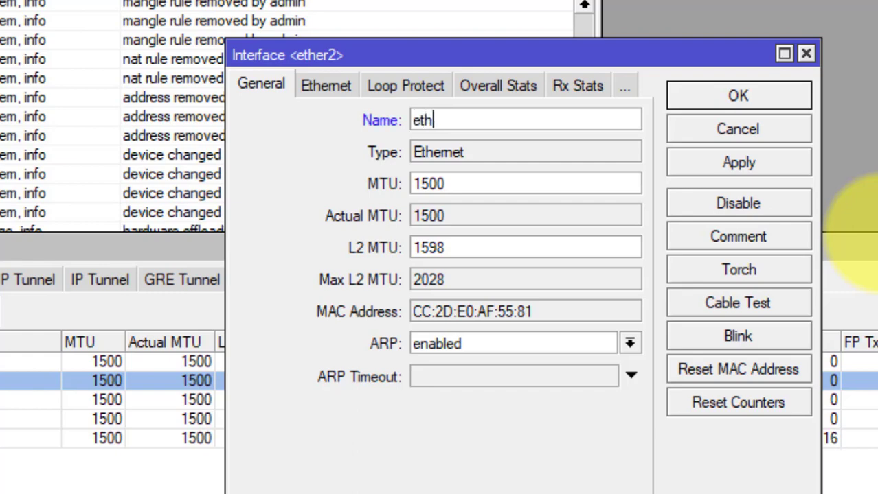
text(er2-)
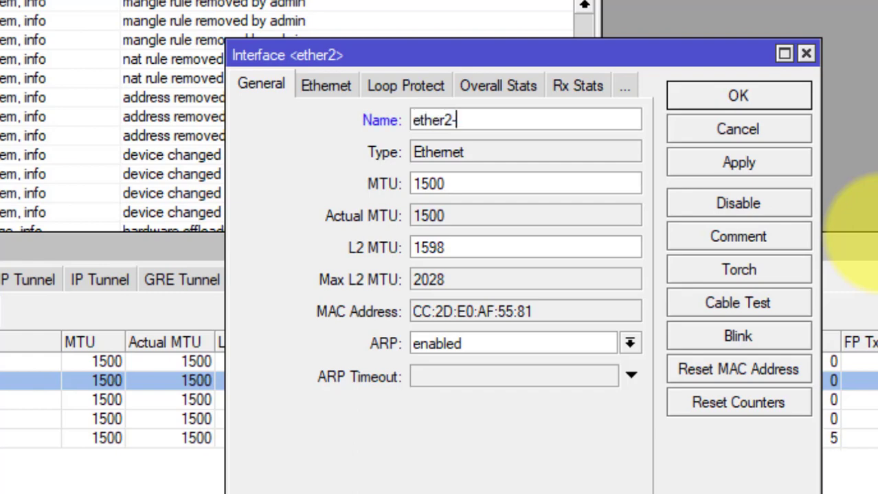
text(FAI2)
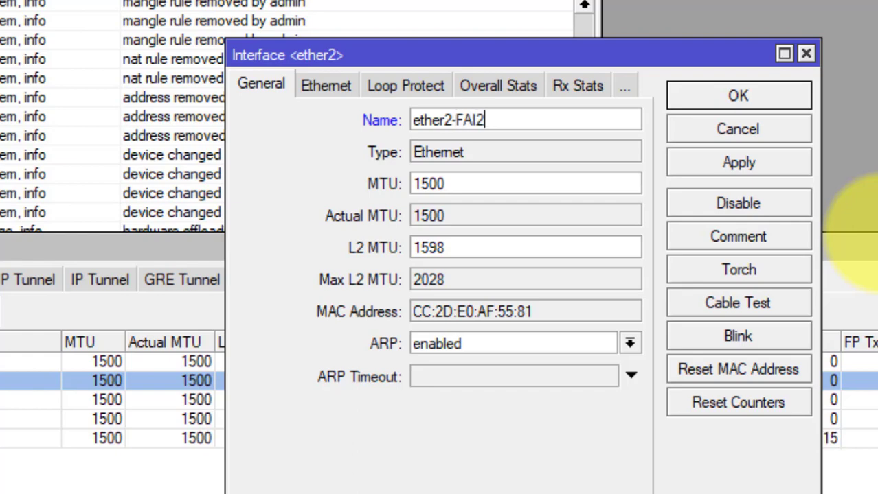
key(Return)
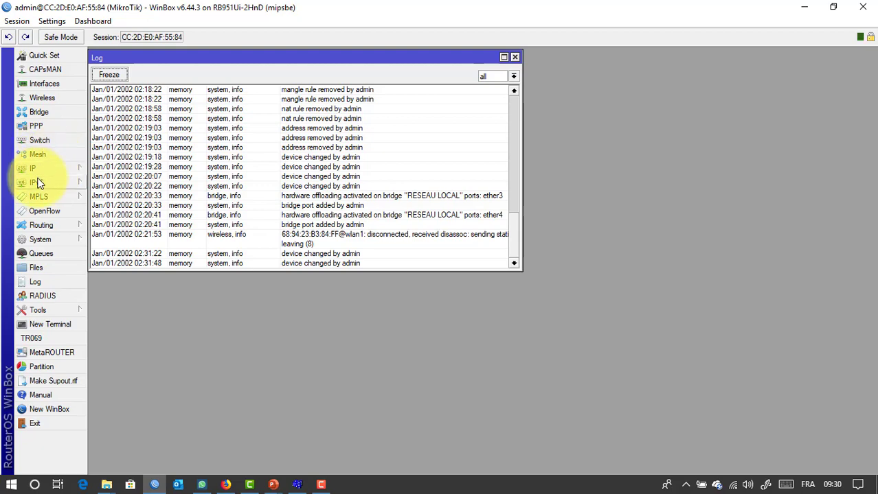
Create a new entry in the IP address list with the address 192.168.10.254/24
click(35, 169)
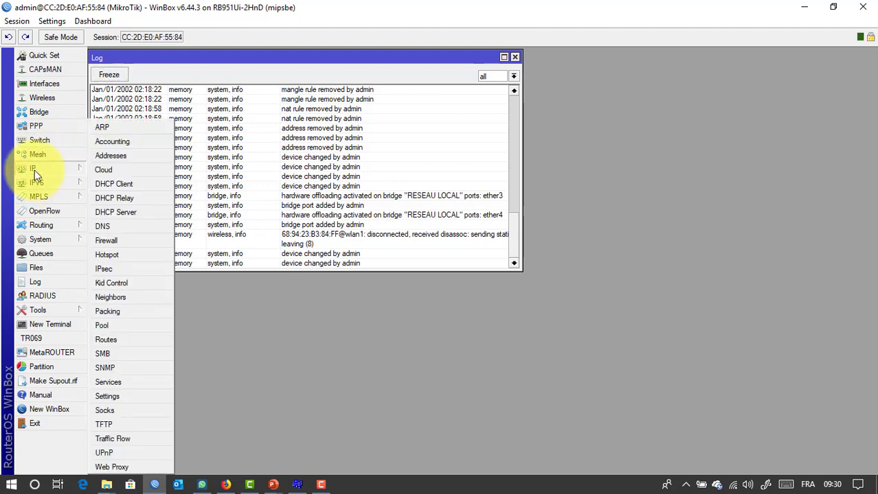
click(125, 160)
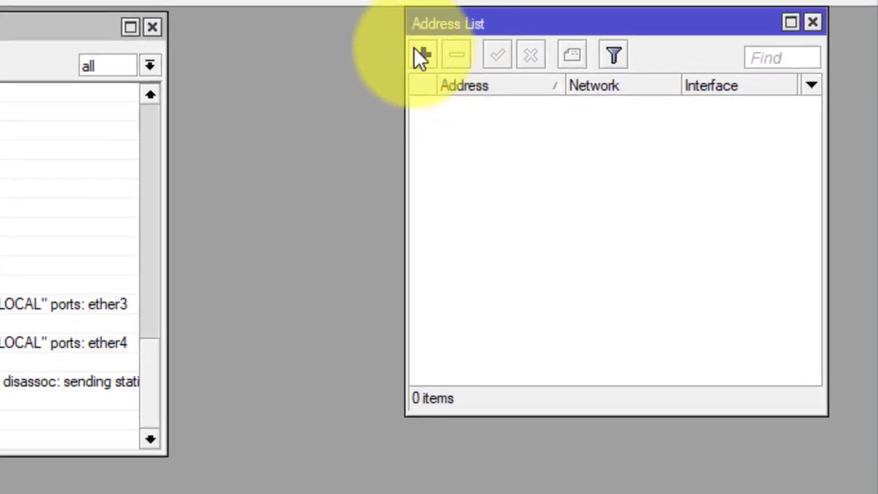
click(417, 51)
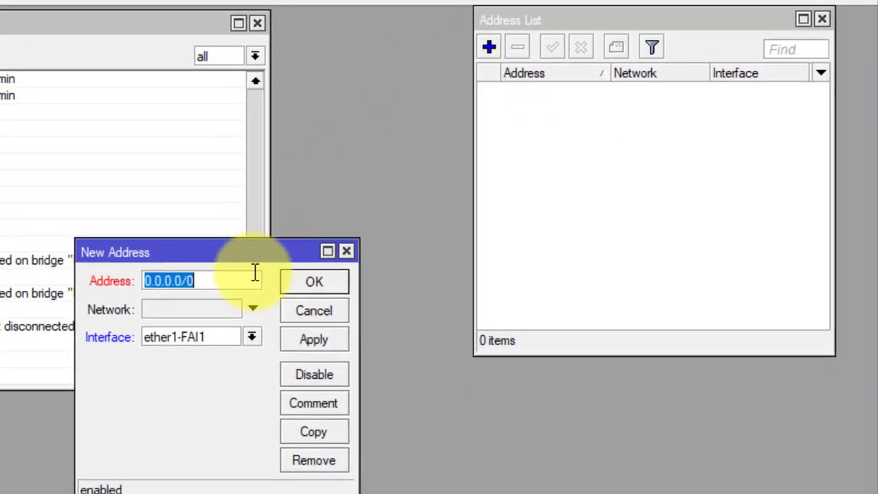
text(182)
key(BackSpace)
key(BackSpace)
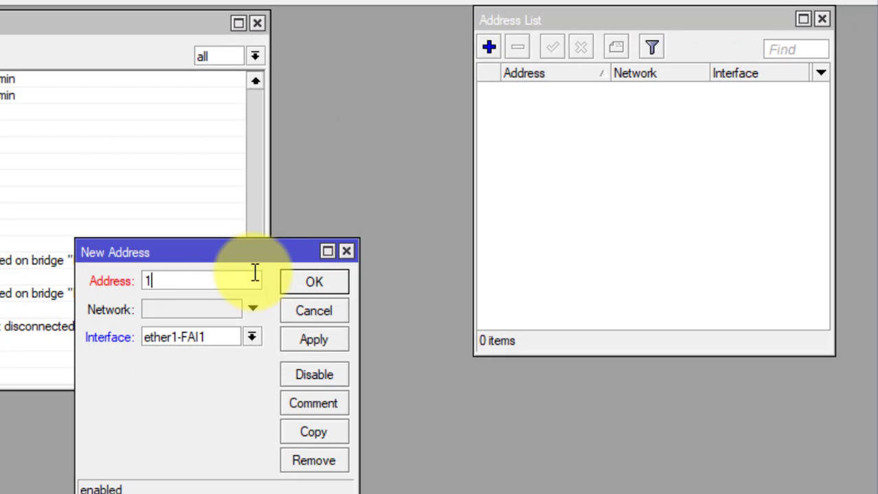
text(0)
key(BackSpace)
text(92.168)
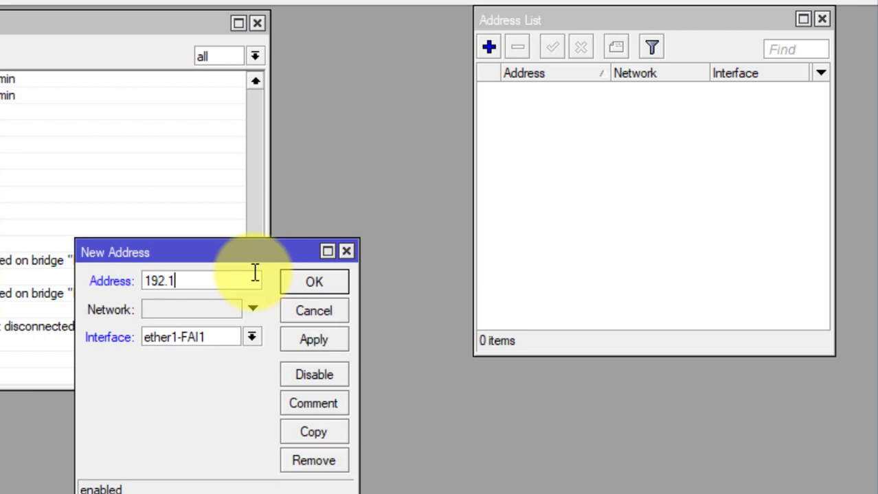
text(.10.254)
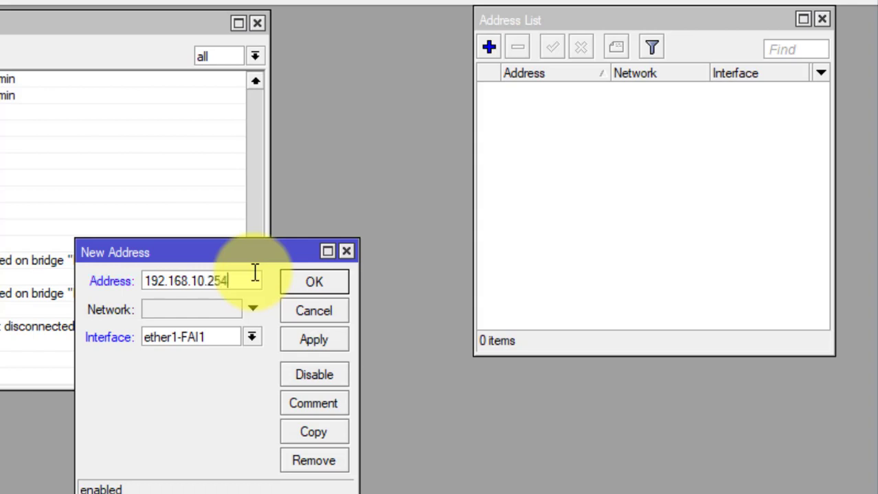
text(/24)
Assign the new address to the RESEAU LOCAL interface and save the entry
key(Tab)
key(Tab)
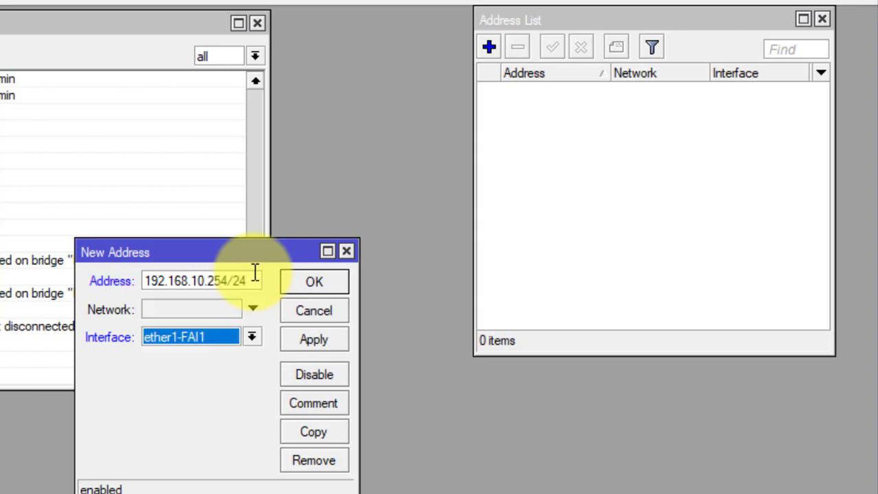
key(Down)
key(Down)
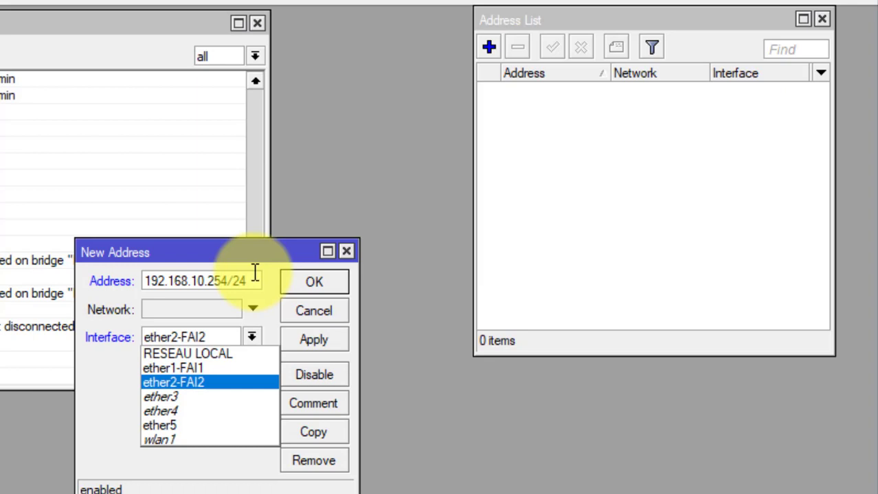
key(Up)
key(Up)
key(Return)
key(Return)
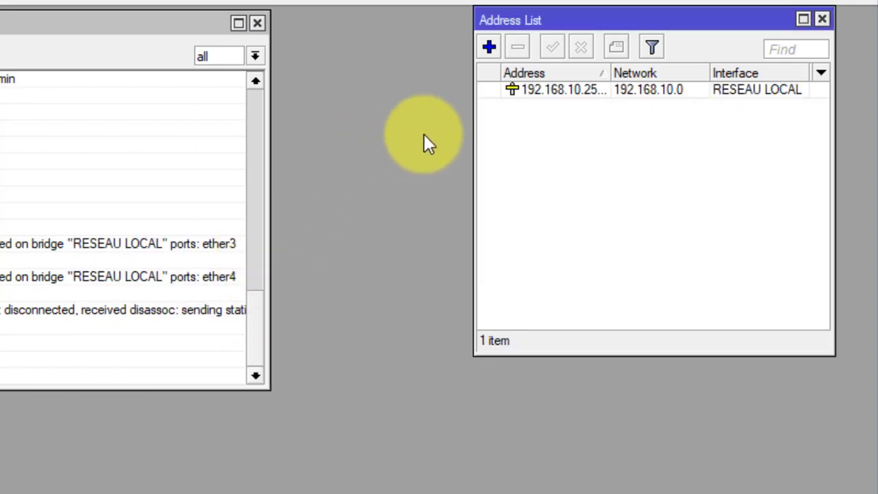
Add the IP address 172.31.1.2/30 on the ether1-FAI1 interface
click(489, 42)
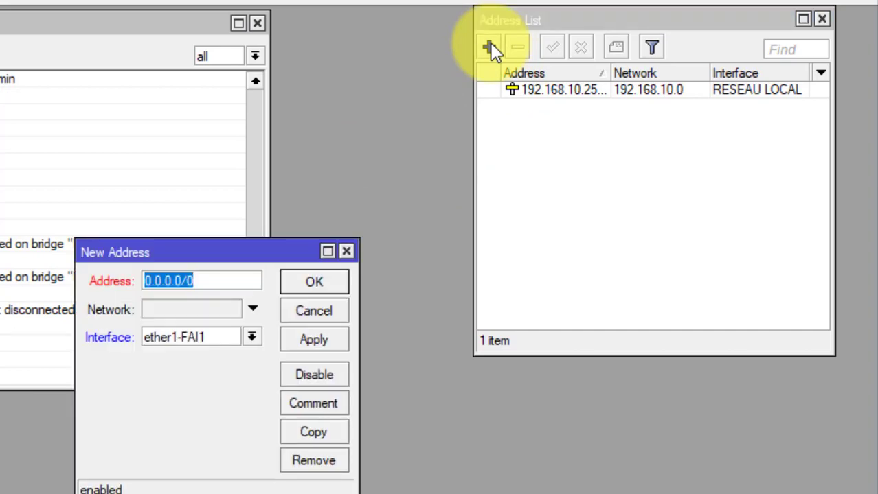
text(172?)
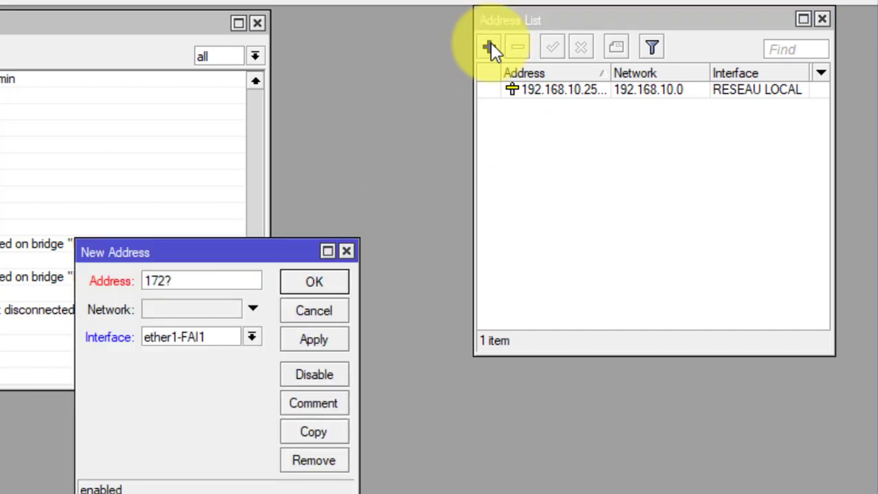
key(BackSpace)
text(.31.1.2/30)
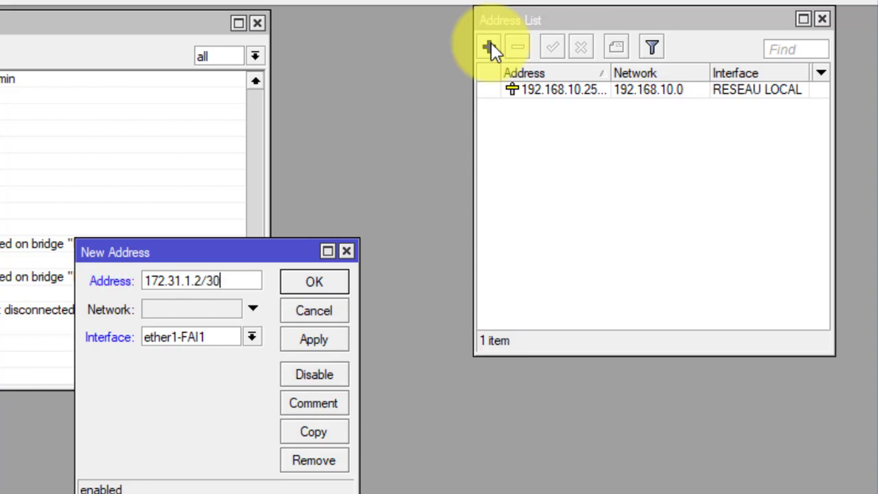
key(Tab)
key(Tab)
key(alt+Down)
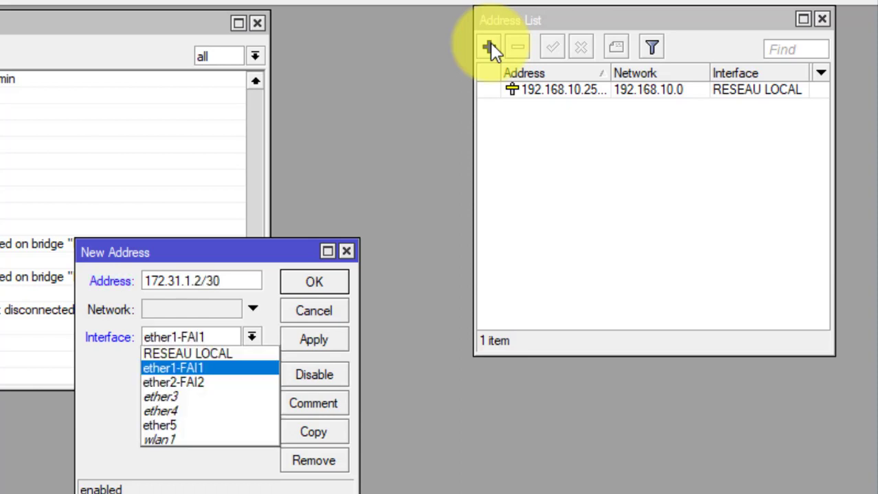
key(Return)
key(Return)
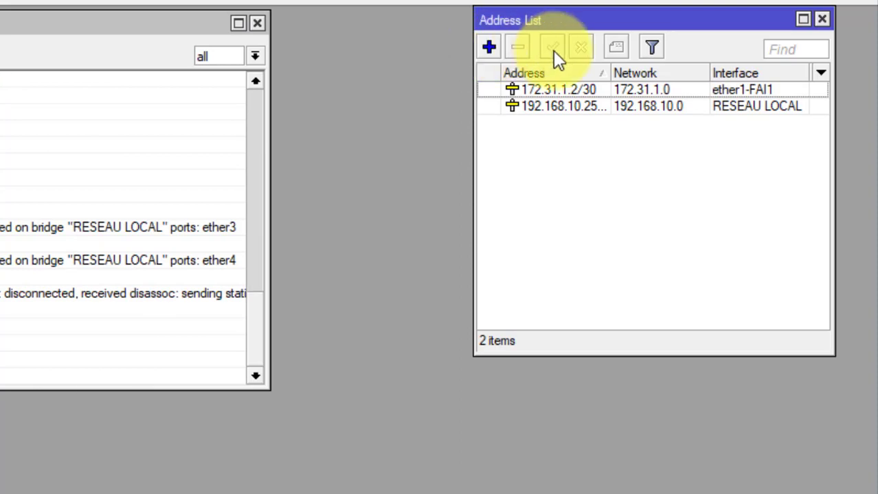
Create another IP address entry with the address 10.1.1.2/30
click(489, 47)
text(&à)
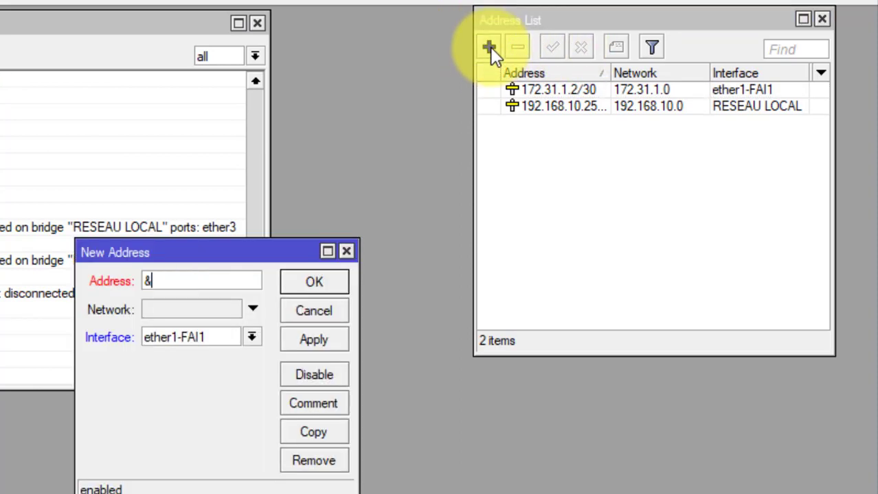
key(BackSpace)
key(BackSpace)
text(1°)
key(BackSpace)
text(°/)
key(BackSpace)
key(BackSpace)
text(0.1.1.2)
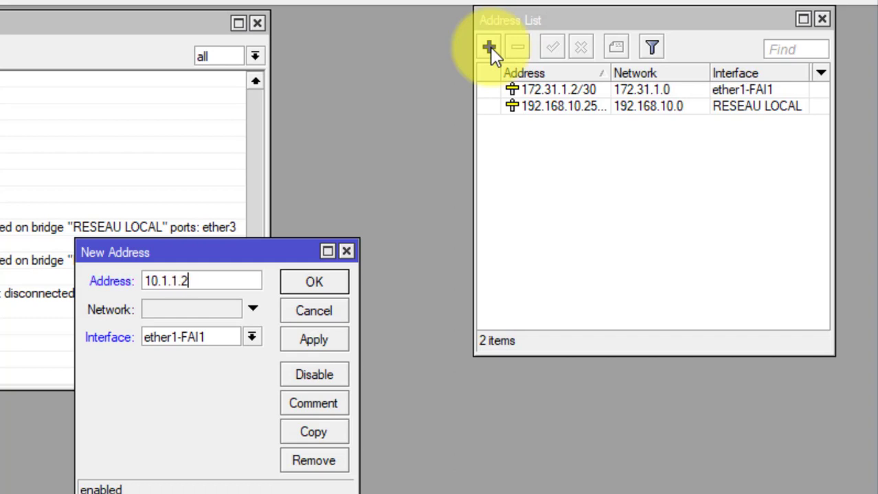
text(/30)
Assign the 10.1.1.2/30 address to the ether2-FAI2 interface and save the entry
key(Tab)
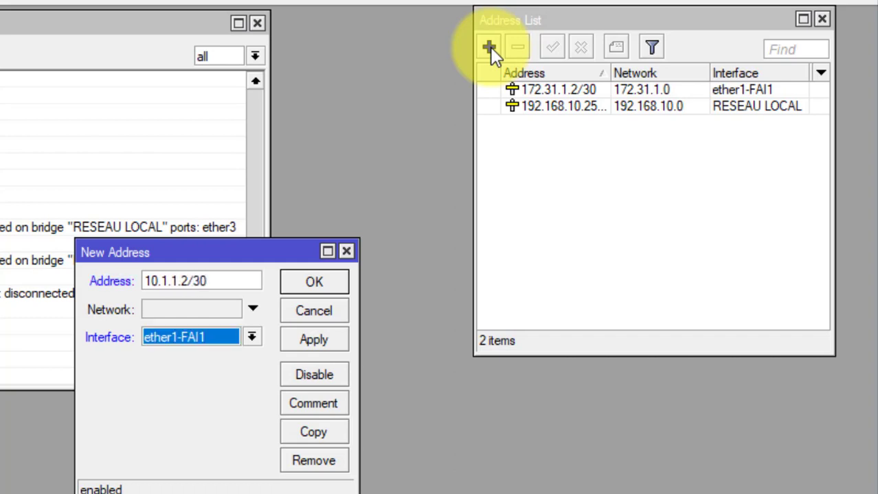
key(alt+Down)
key(Down)
key(Return)
key(Return)
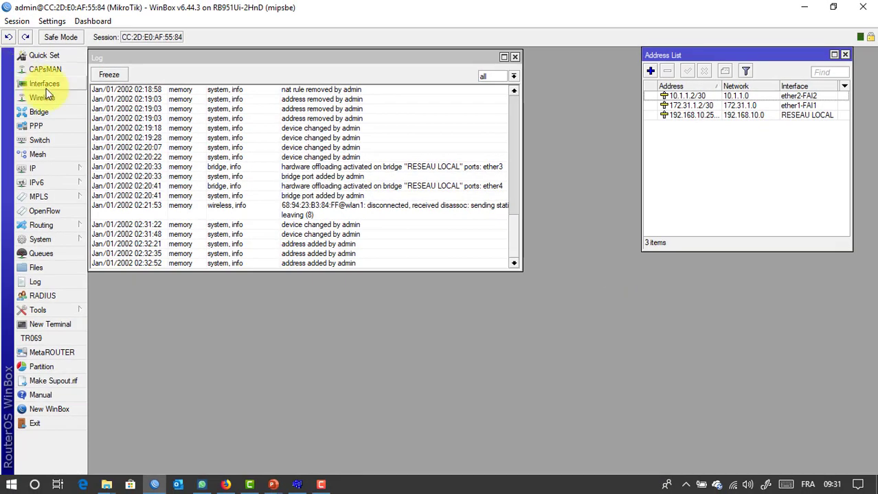
Start a new mangle rule in the IP firewall
click(35, 170)
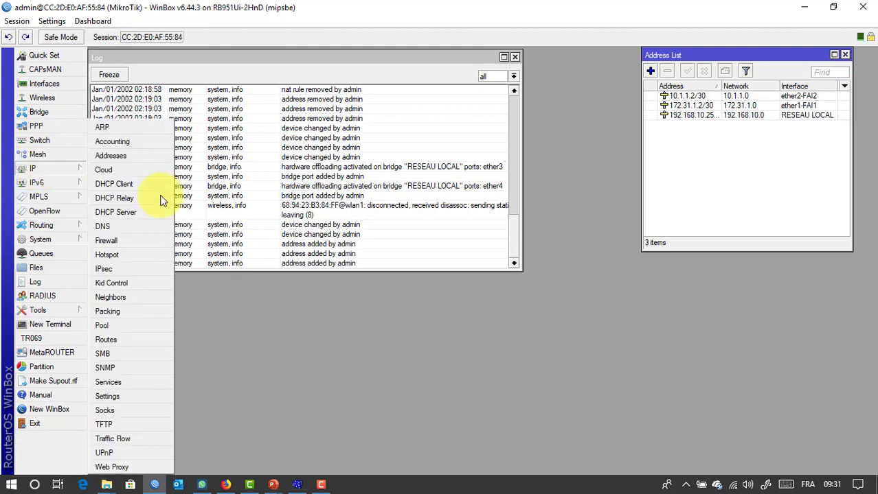
click(120, 242)
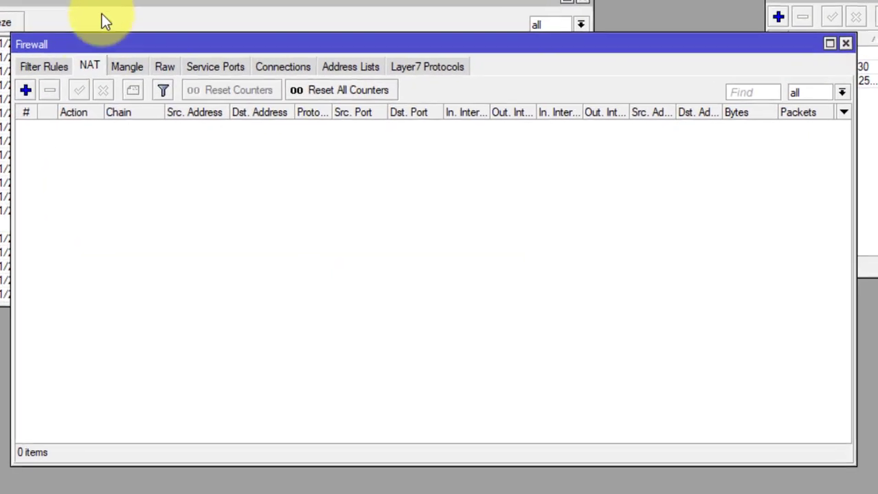
click(113, 66)
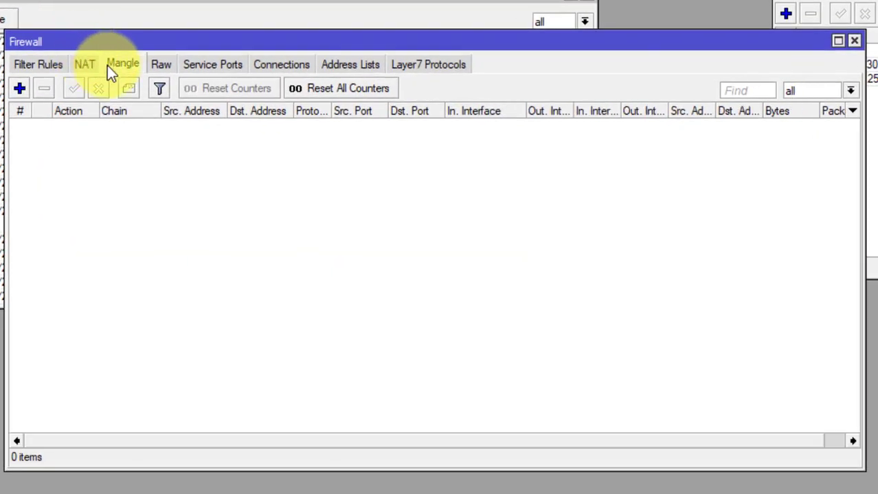
click(20, 88)
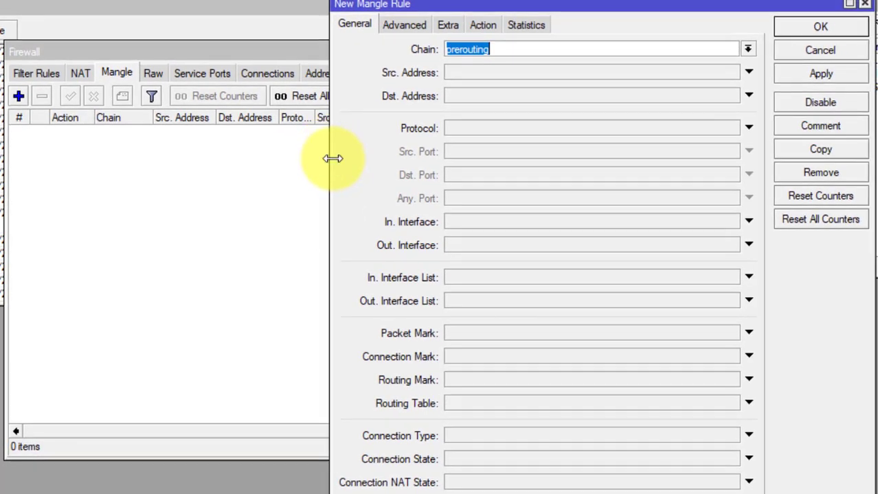
key(Tab)
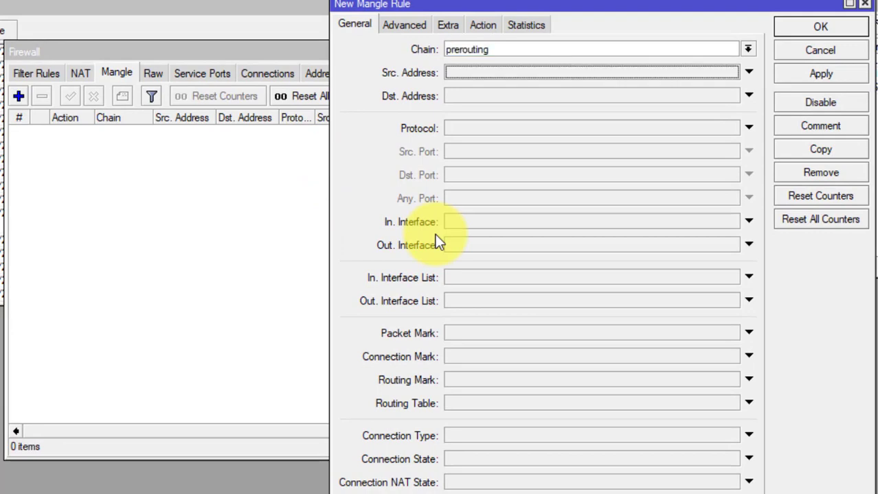
key(Down)
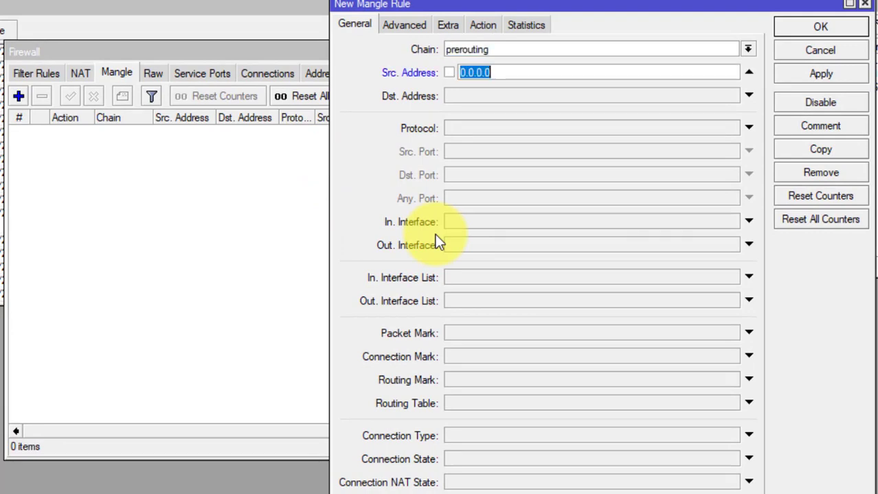
click(751, 72)
Set the prerouting mangle rule's destination address to 172.31.1.0/30
key(Tab)
key(Down)
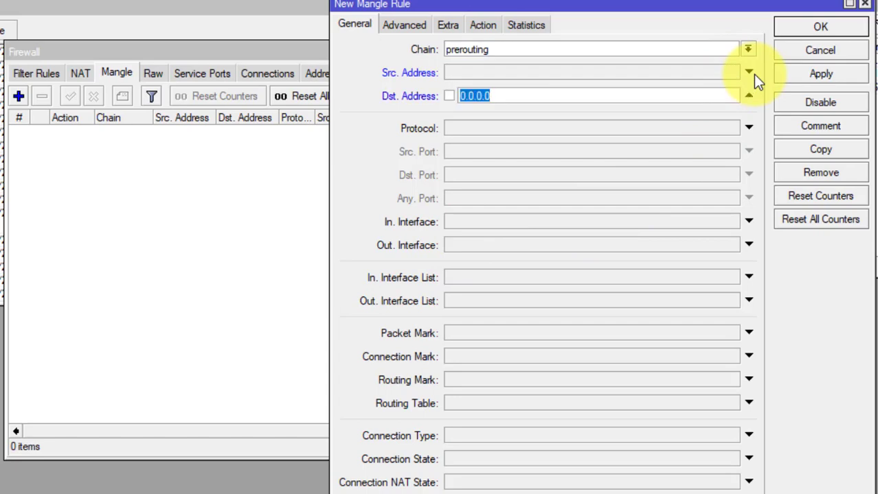
text(&è)
key(BackSpace)
key(BackSpace)
key(BackSpace)
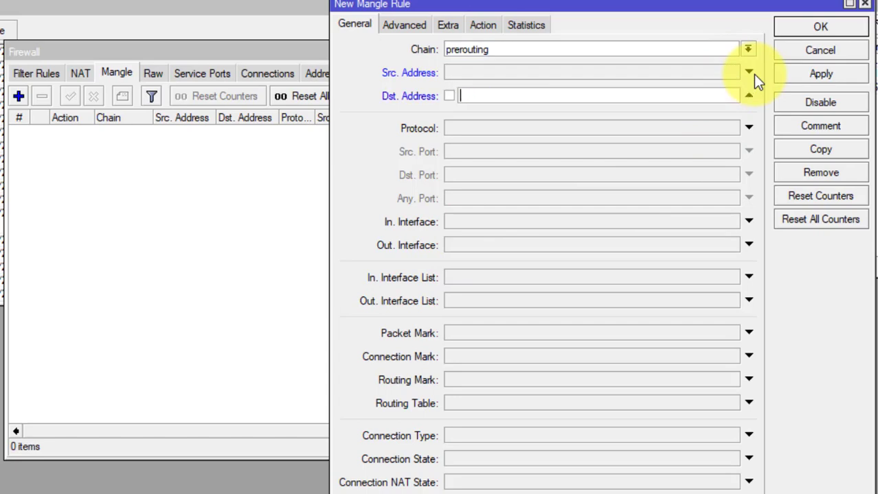
text(172)
text(?)
text(3)
key(BackSpace)
text(31.1.0/3)
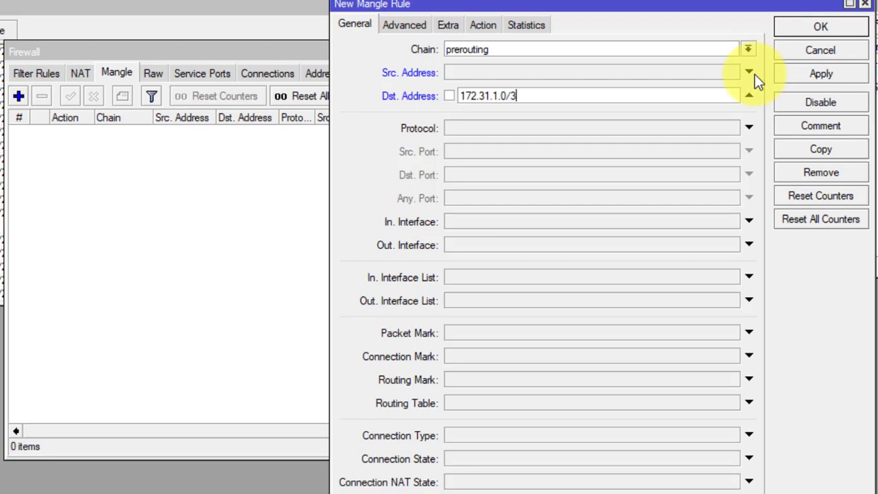
text(0)
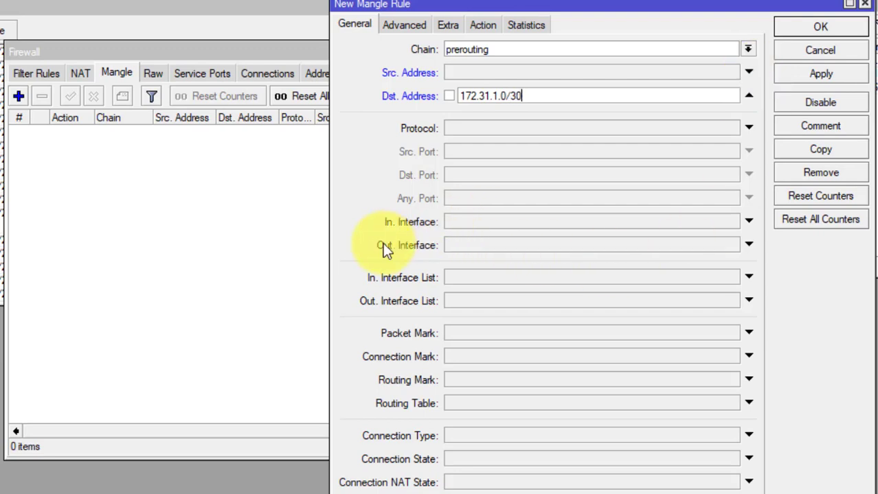
Set the rule's incoming interface to RESEAU LOCAL and apply the rule with the accept action
click(464, 222)
click(468, 224)
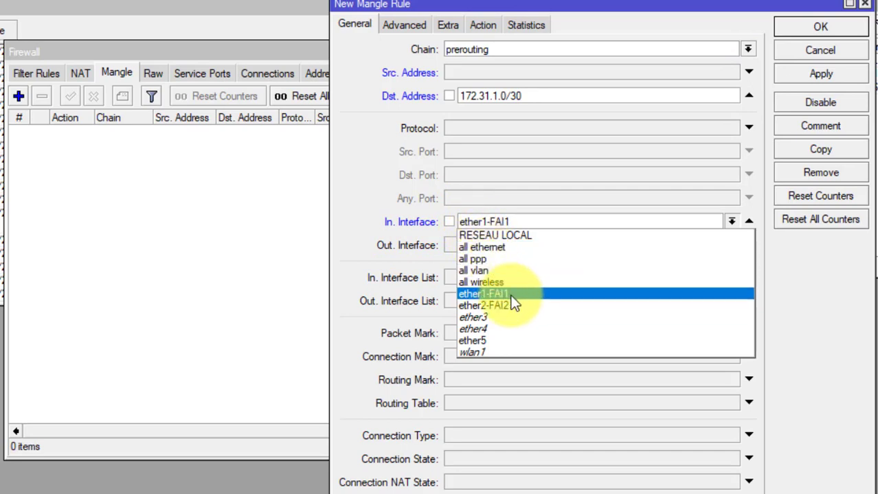
click(528, 234)
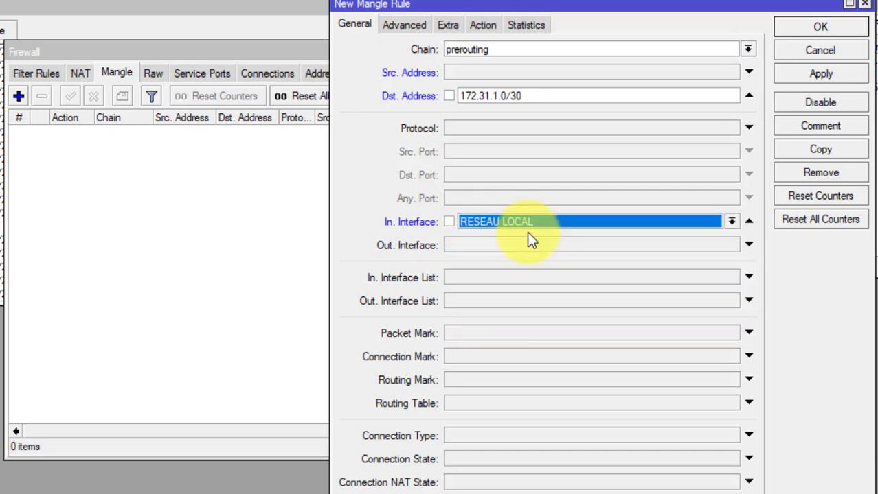
click(485, 26)
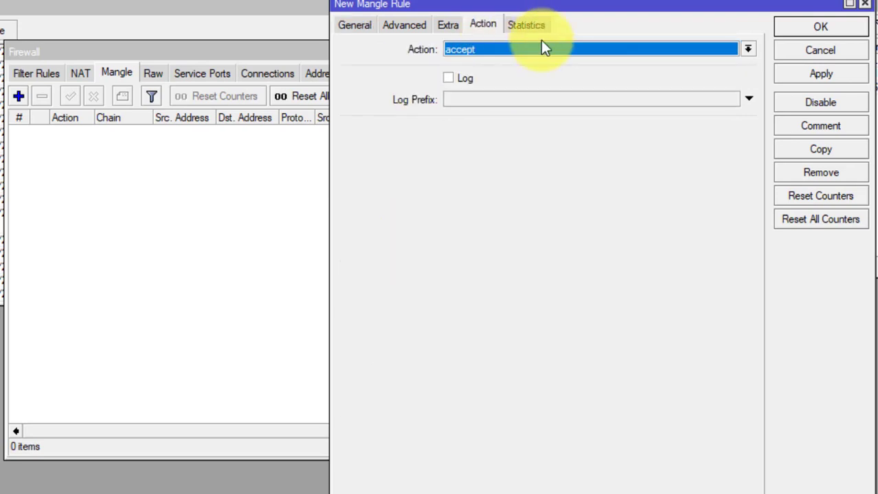
click(822, 73)
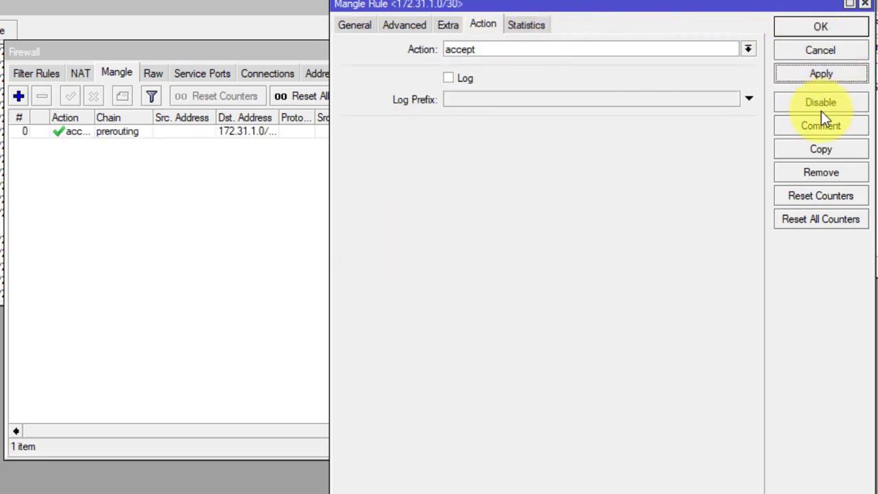
Duplicate the accept rule, set the copy's destination address to 10.1.1.0/30, and save it
click(823, 149)
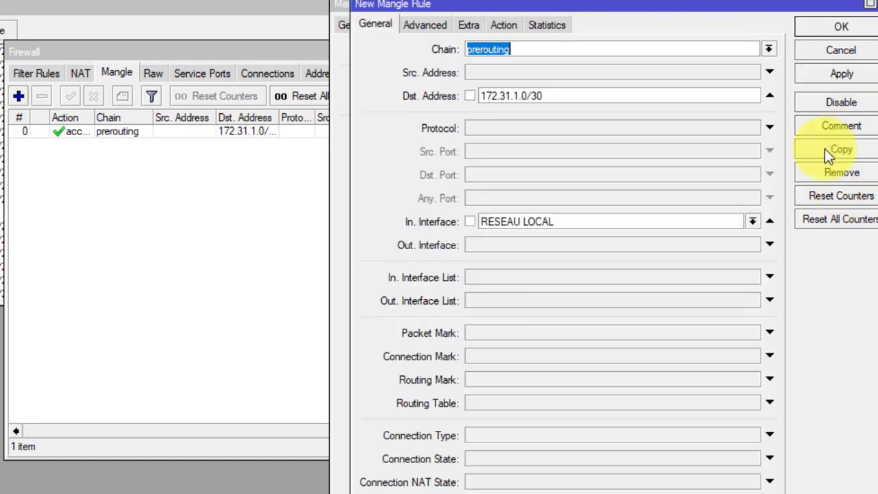
click(651, 94)
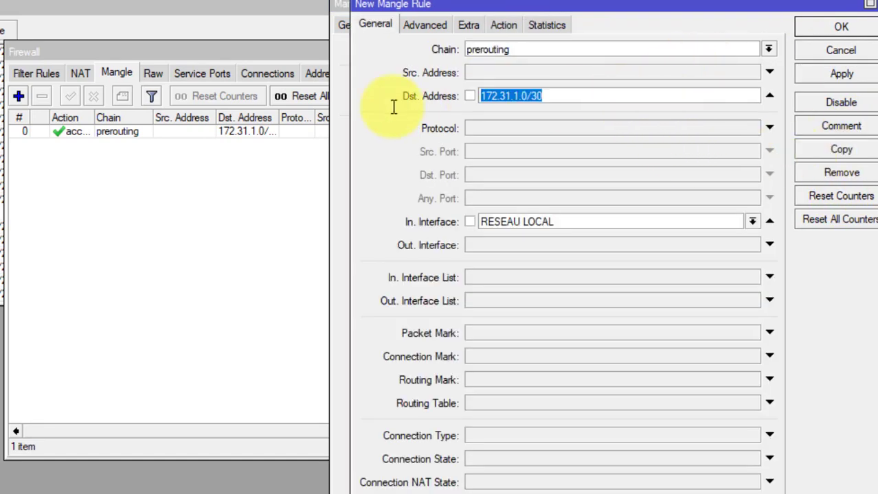
text(1)
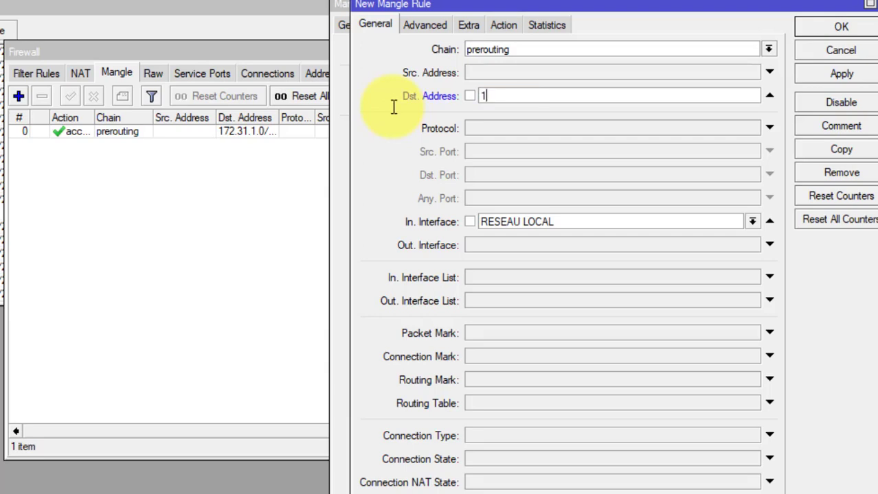
text(0.1.1.0/30)
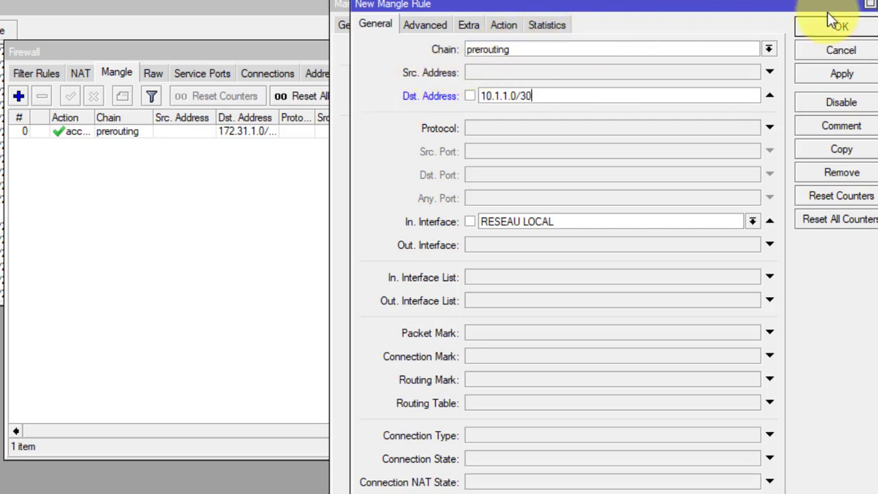
click(839, 29)
click(834, 27)
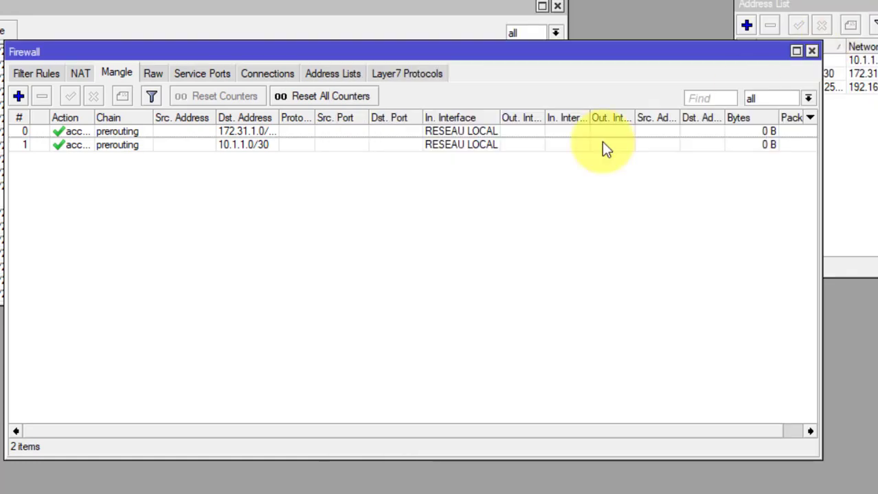
Start a new prerouting mangle rule matching incoming interface ether1-FAI1 and connection mark no-mark
click(22, 97)
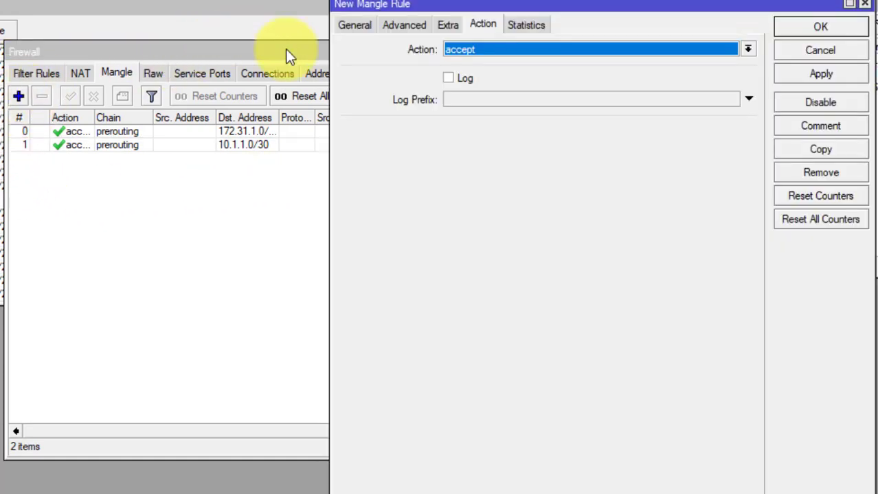
click(344, 25)
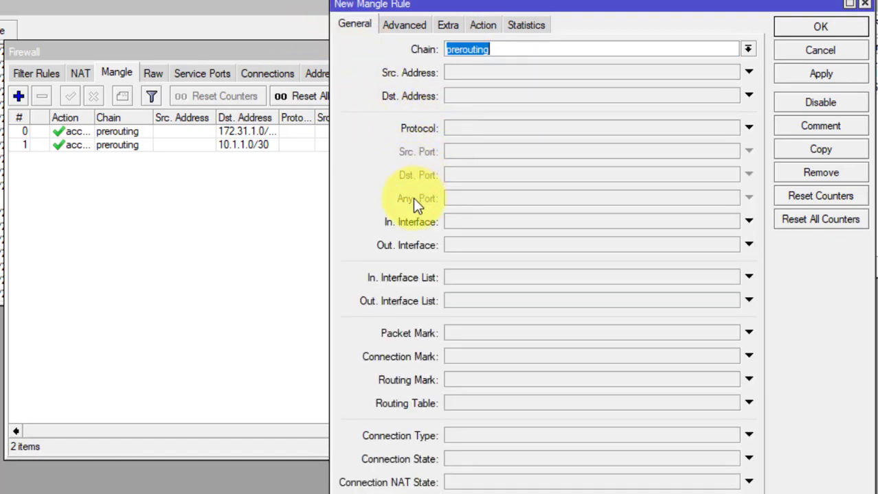
click(480, 222)
click(480, 222)
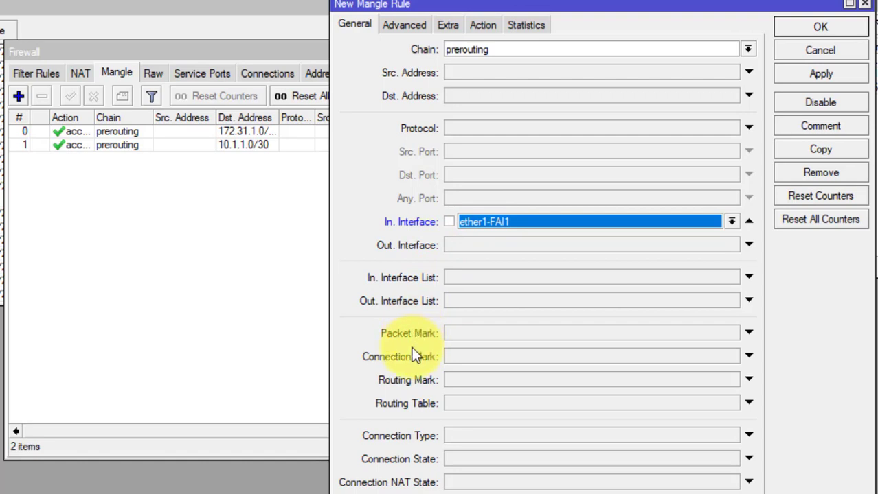
click(481, 357)
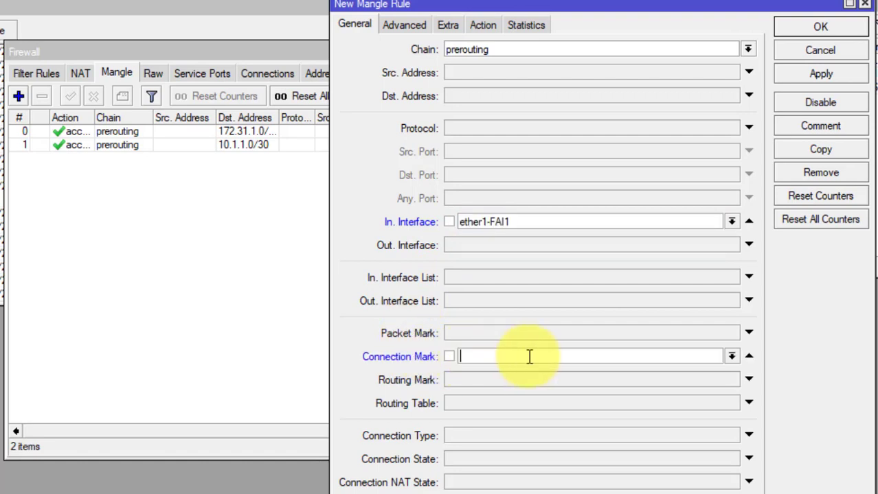
click(731, 356)
click(720, 370)
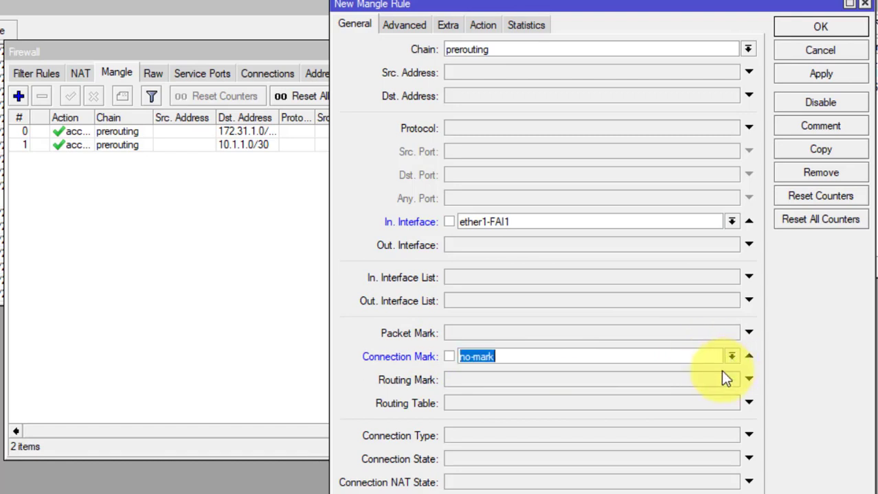
Set the rule's action to mark connection with the new connection mark CONN-FAI1
click(486, 23)
click(583, 51)
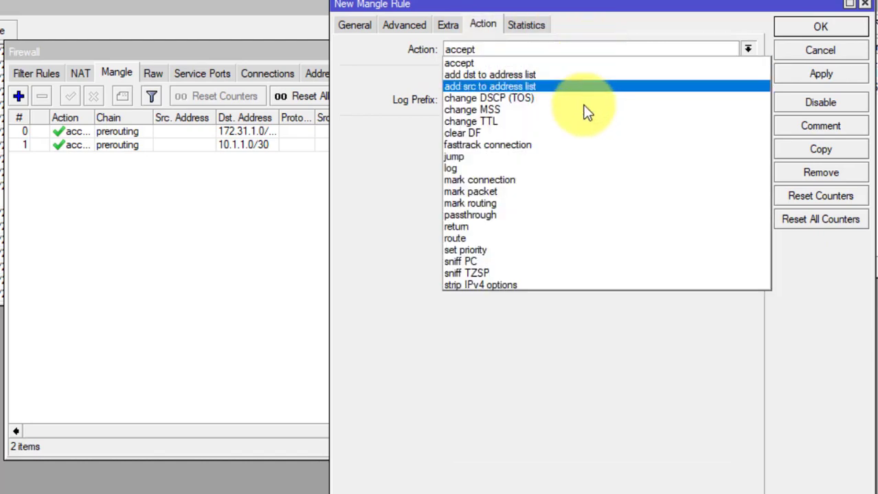
click(585, 180)
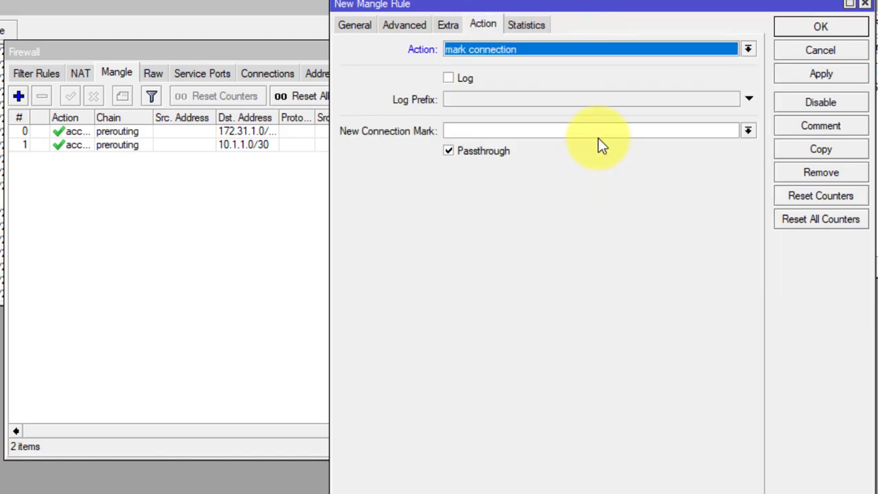
click(596, 133)
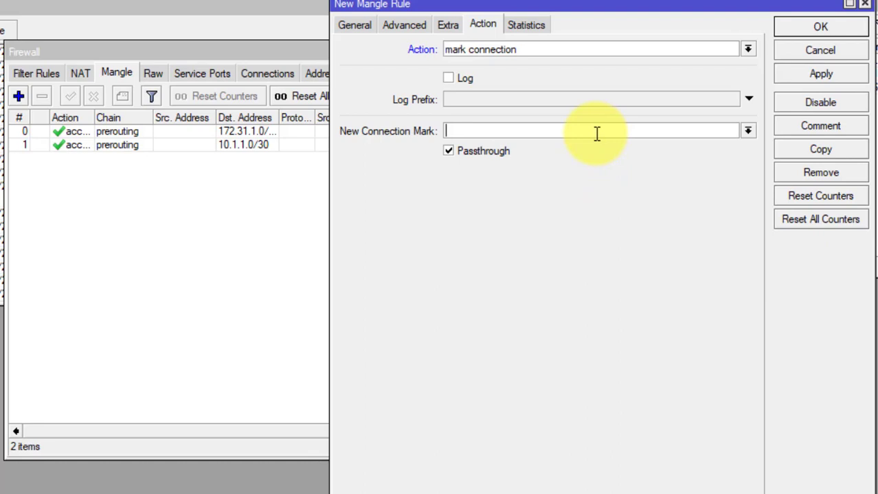
text(CONN-FAI1)
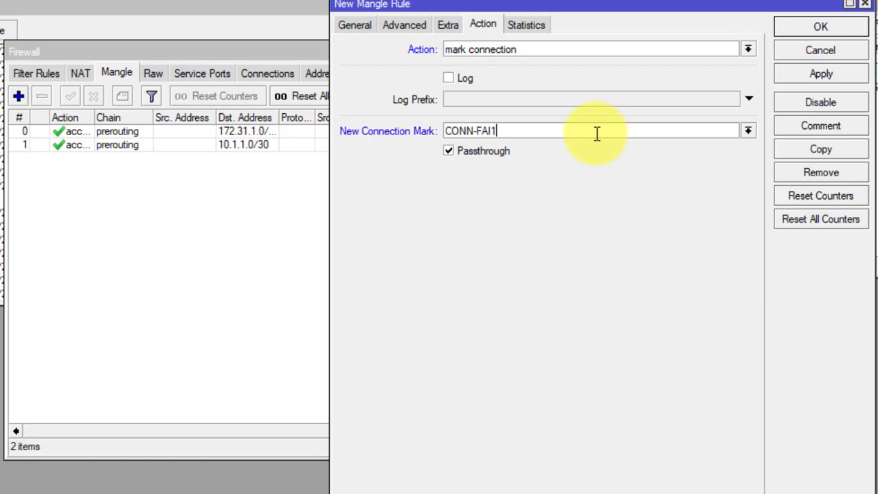
Copy the new connection mark into the rule's comment as CONN-FAI1 and apply the rule
key(ctrl+a)
key(ctrl+c)
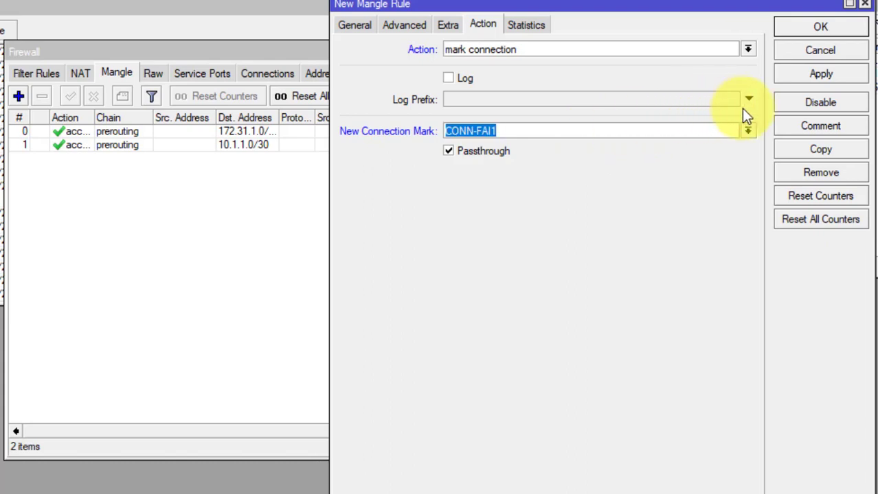
click(817, 125)
key(ctrl+v)
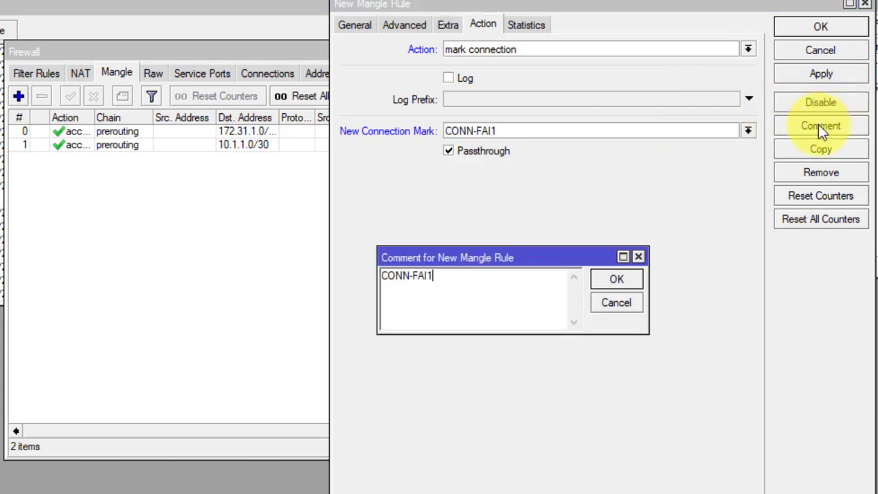
key(Return)
click(816, 77)
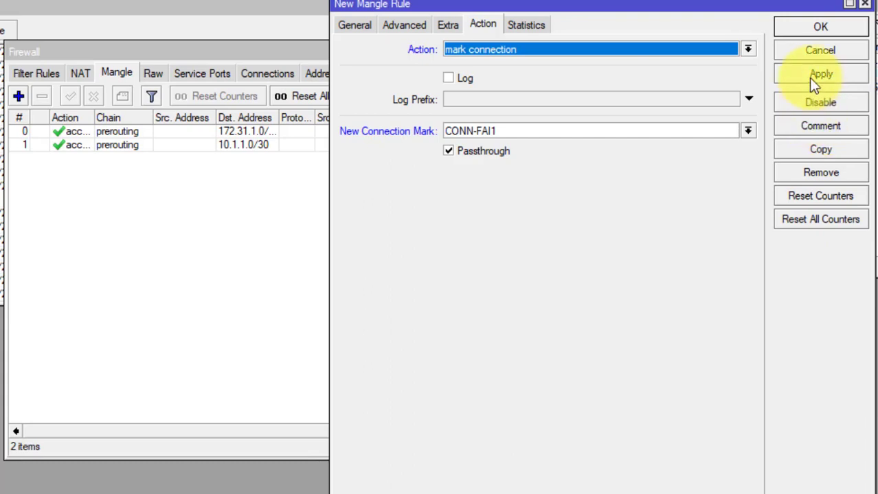
Duplicate the CONN-FAI1 mangle rule and set the copy's incoming interface to ether2-FAI2
click(807, 148)
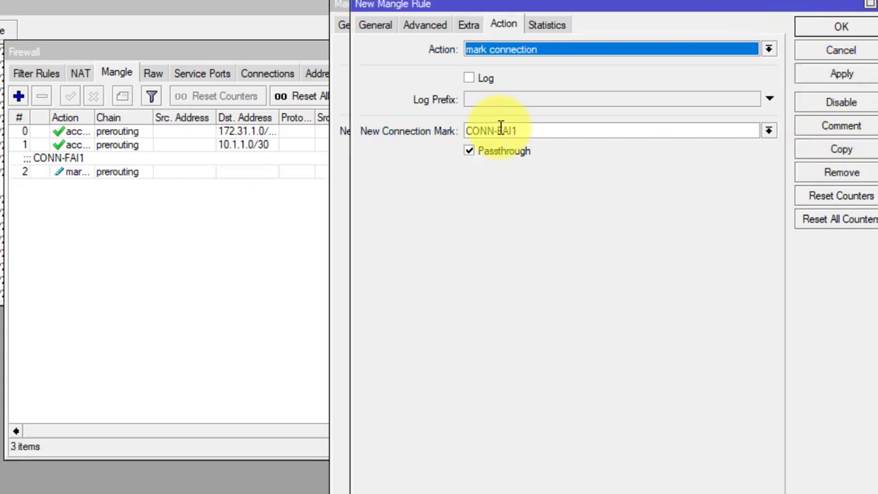
click(384, 28)
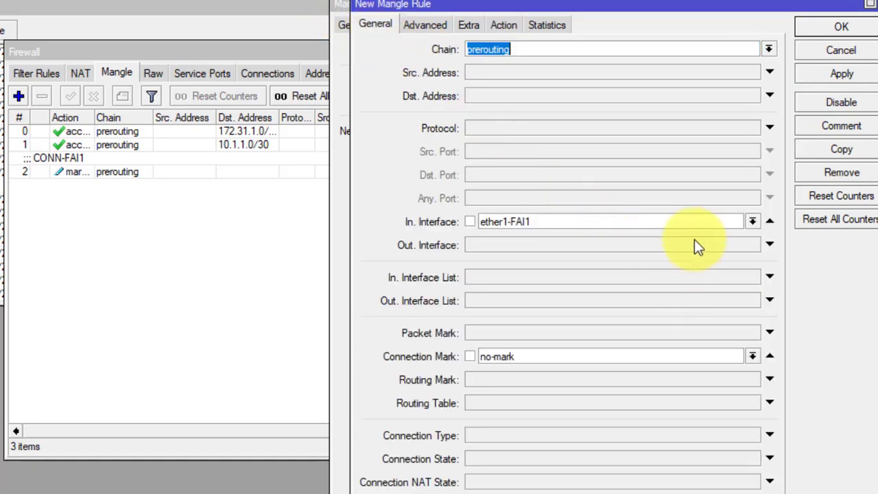
click(752, 222)
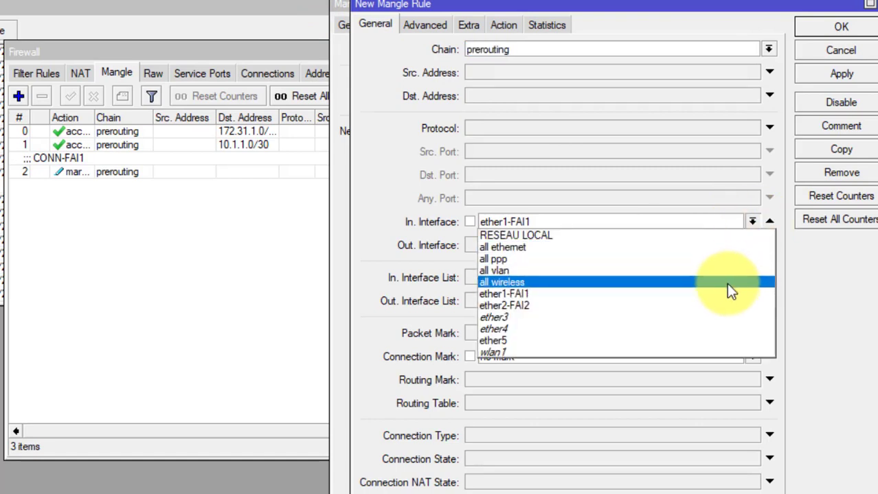
key(Escape)
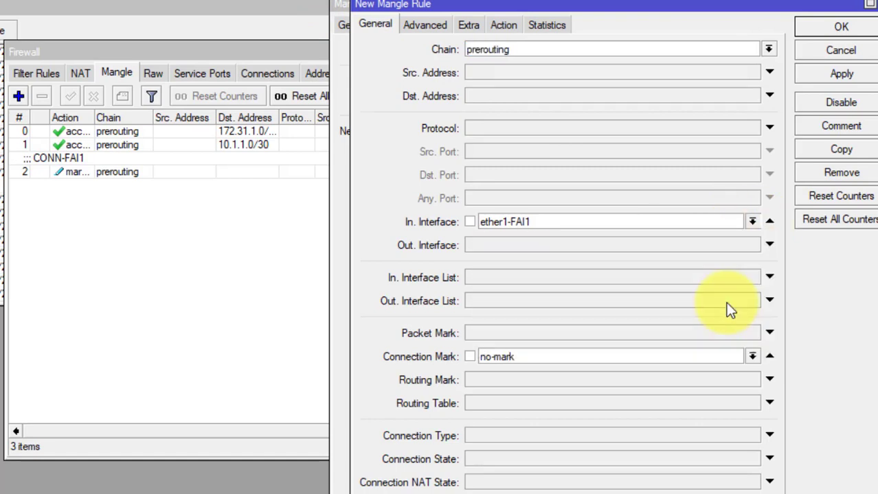
Set the duplicated rule's new connection mark to CONN-FAI2
click(501, 25)
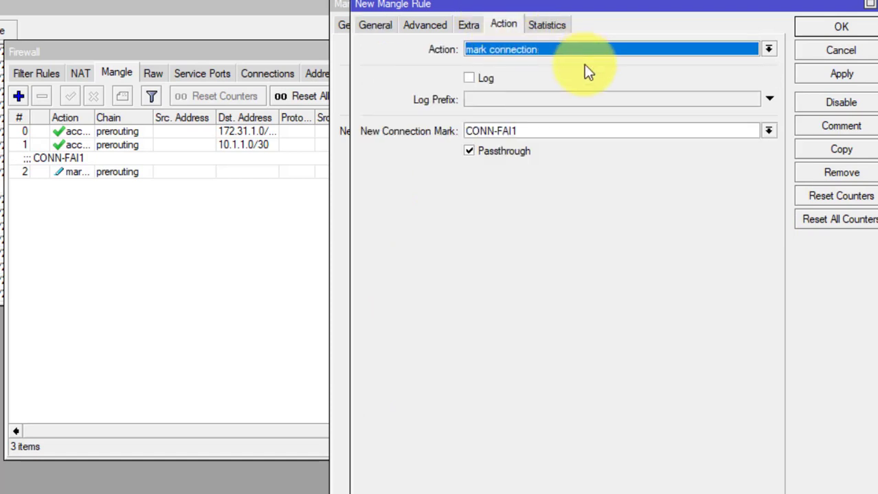
click(614, 136)
key(BackSpace)
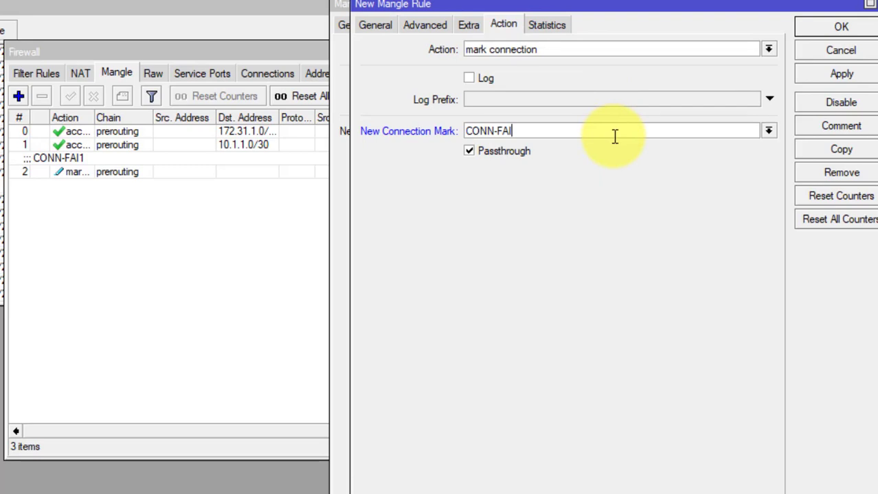
text(2)
Replace the duplicated rule's comment with CONN-FAI2 and save the rule
key(ctrl+a)
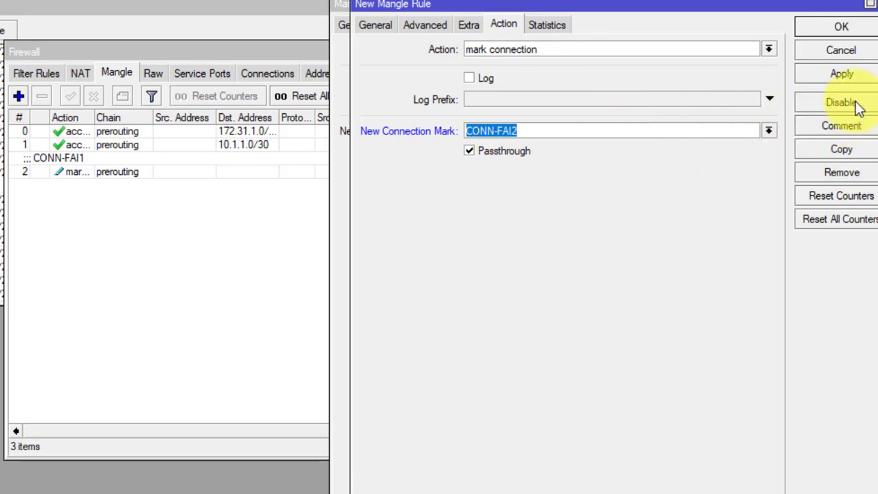
click(843, 126)
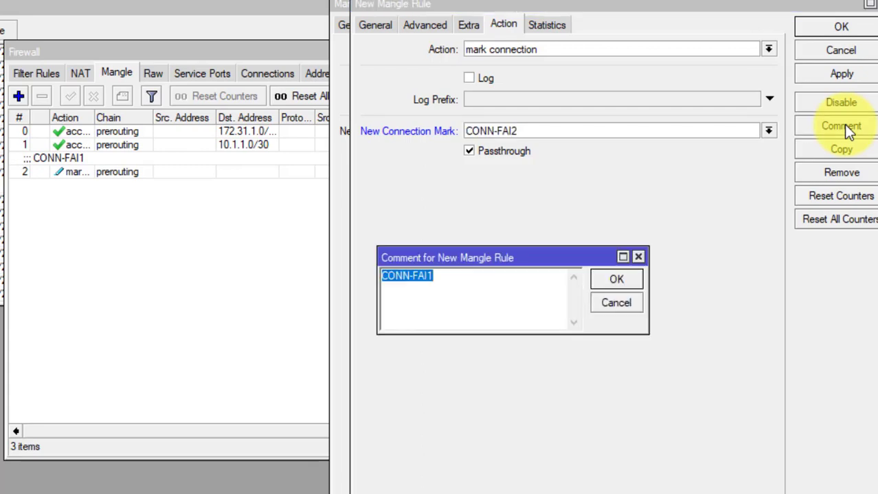
key(Return)
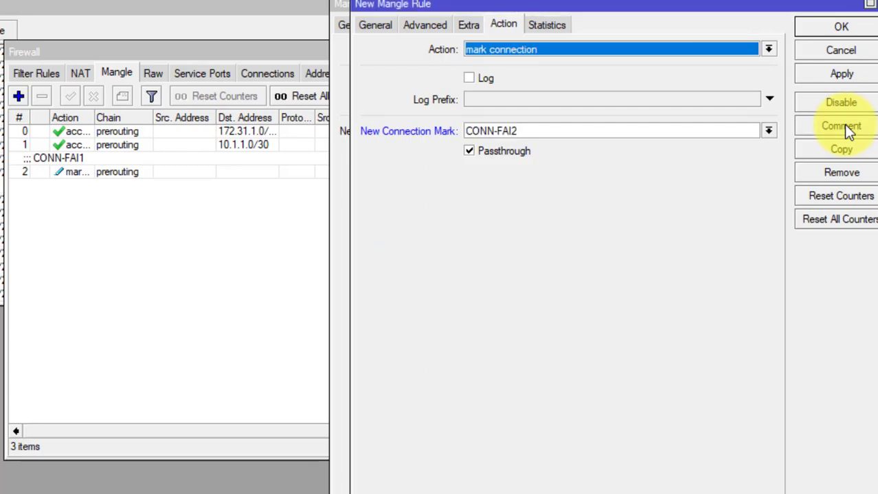
click(841, 27)
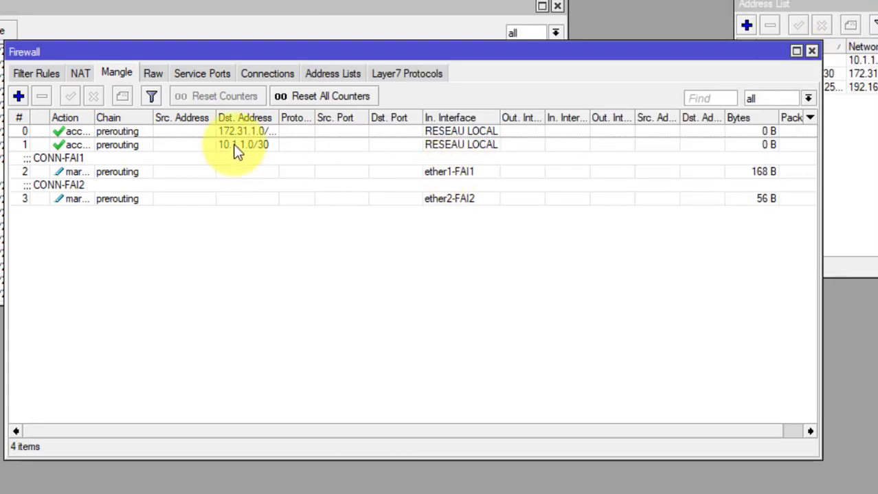
Start a new prerouting mangle rule with incoming interface RESEAU LOCAL and connection mark no-mark
click(19, 96)
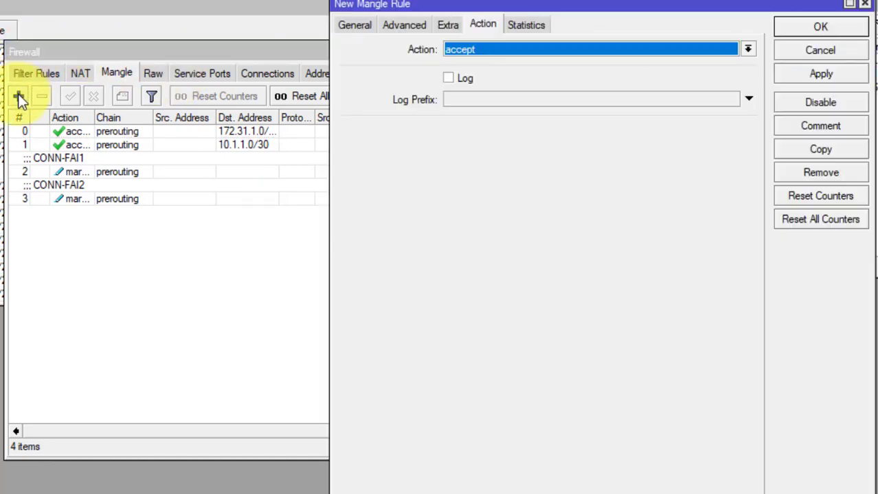
click(348, 26)
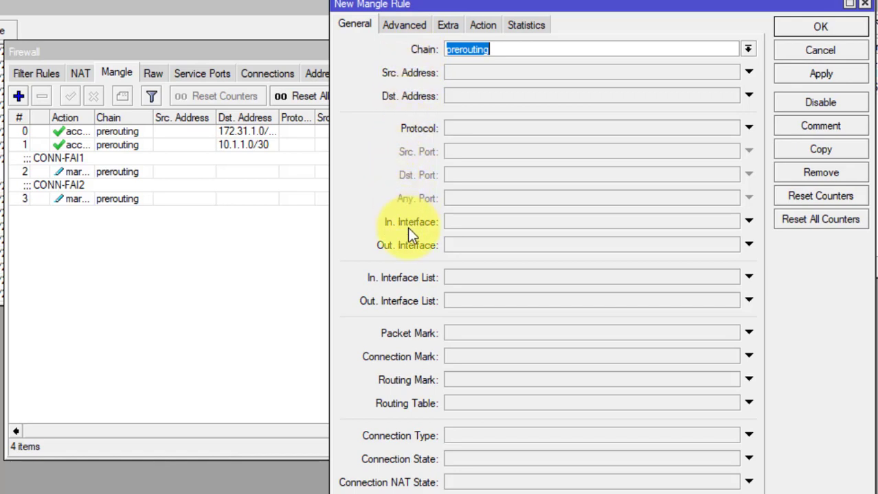
click(456, 220)
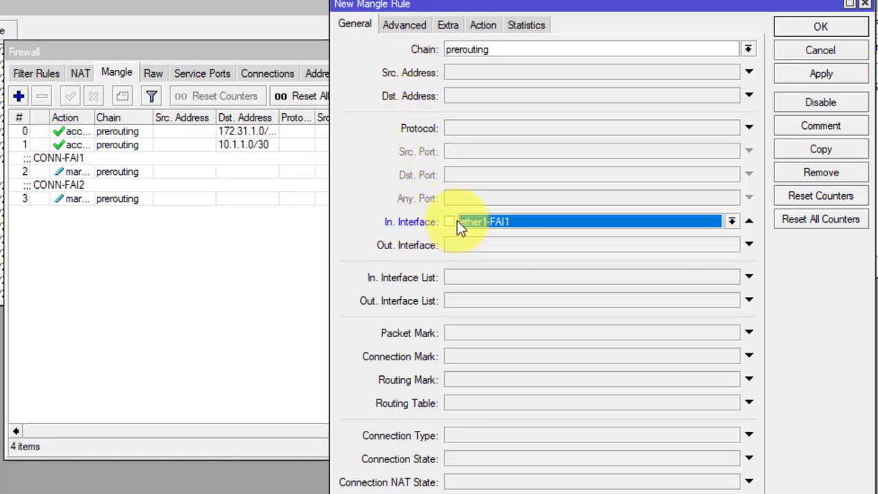
click(466, 222)
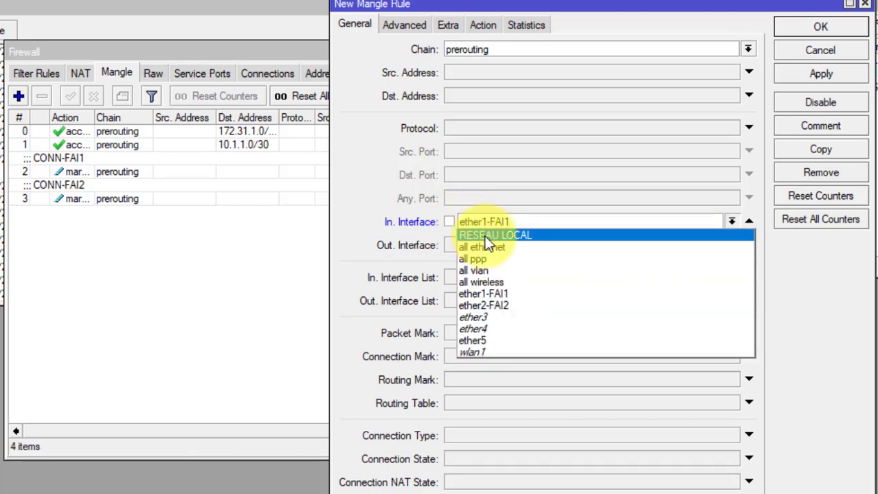
click(484, 235)
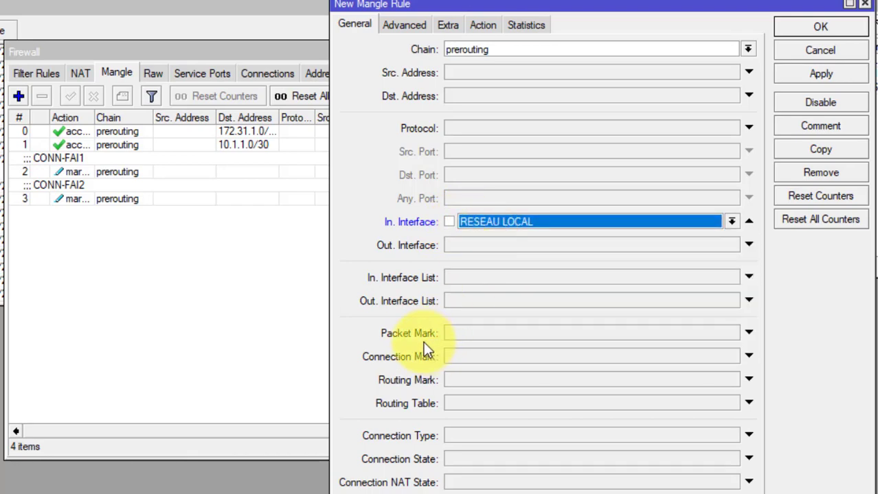
click(467, 355)
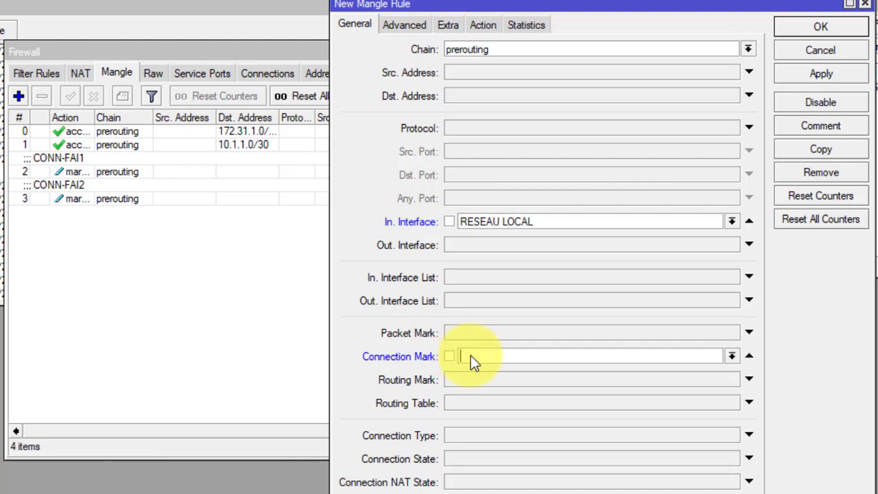
click(730, 355)
click(475, 394)
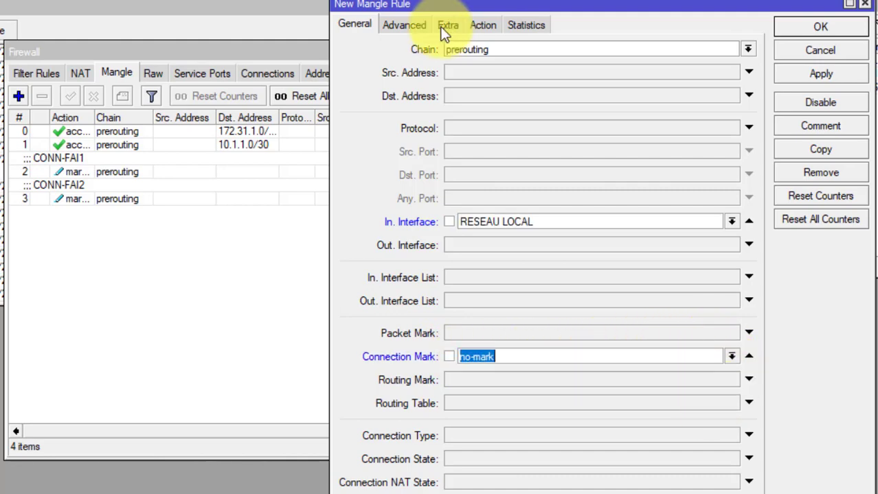
Set the new rule's per connection classifier to both addresses and ports with 2/0
click(412, 26)
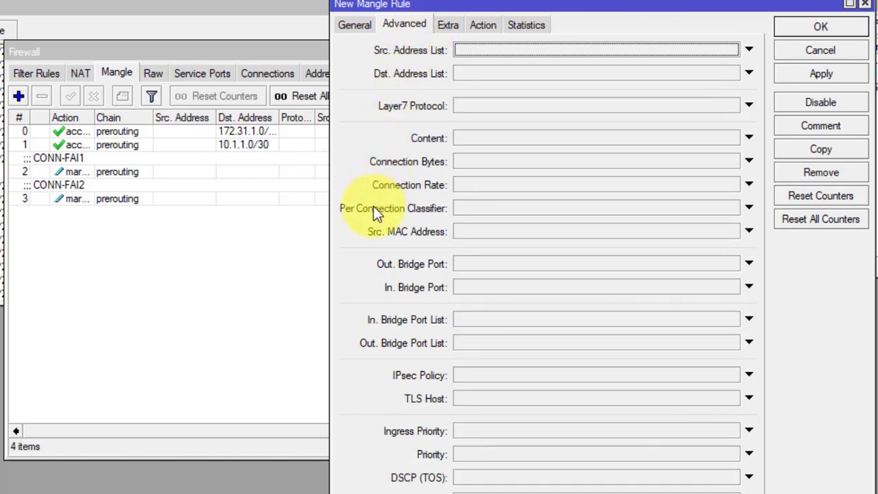
click(476, 209)
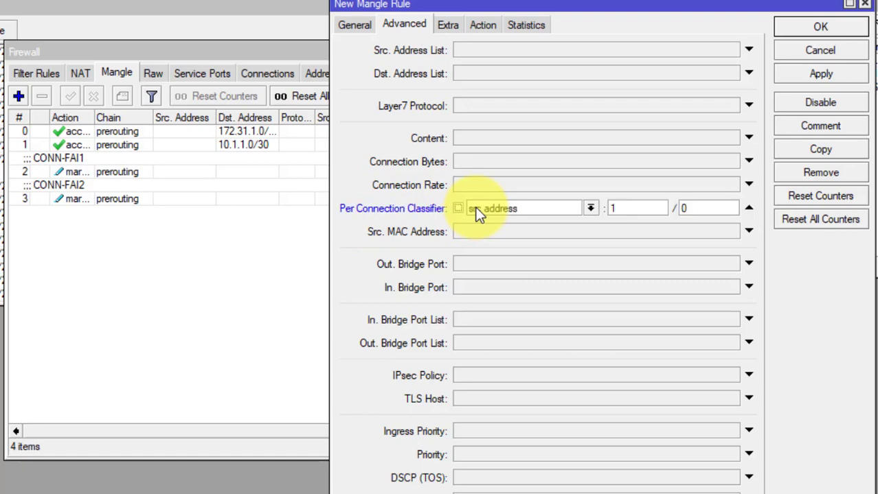
click(513, 212)
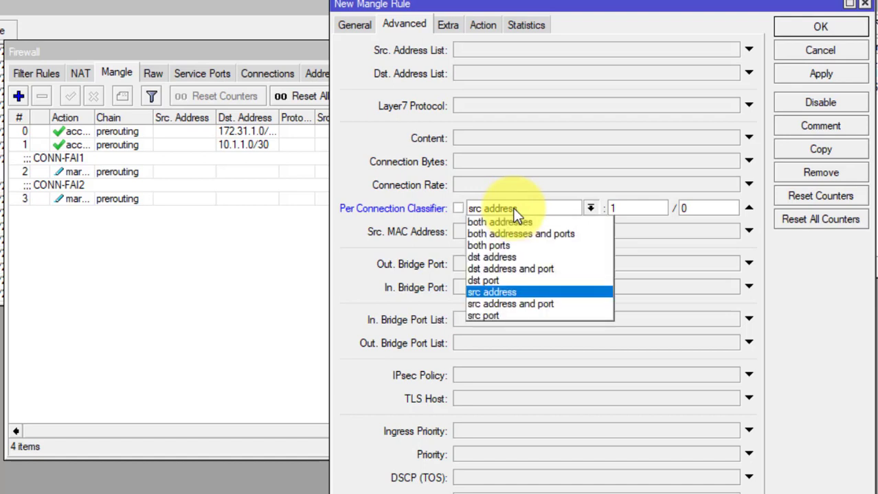
click(552, 233)
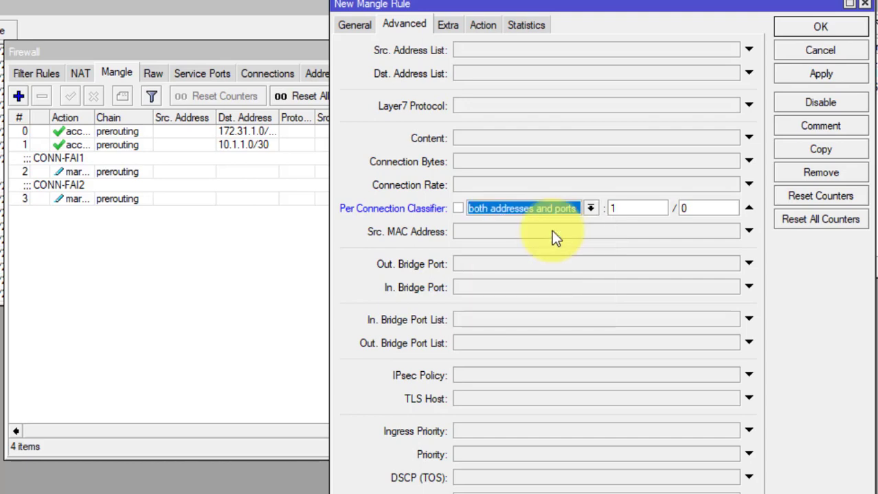
double_click(639, 207)
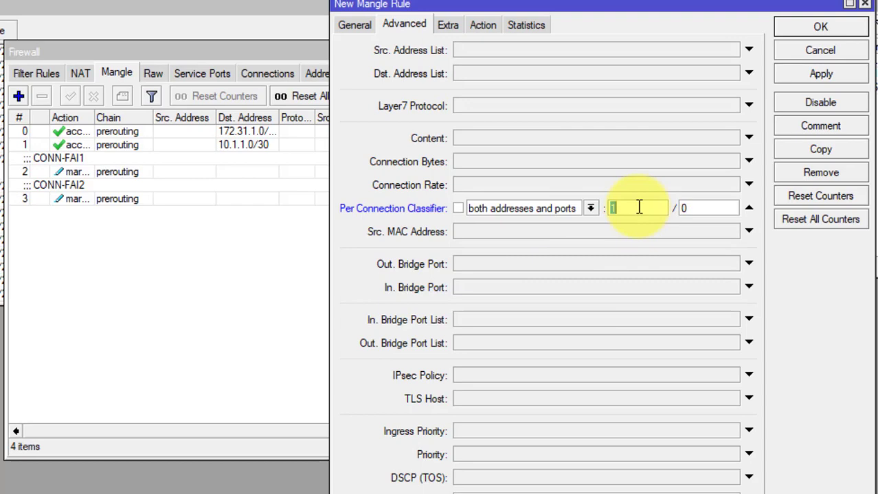
text(2)
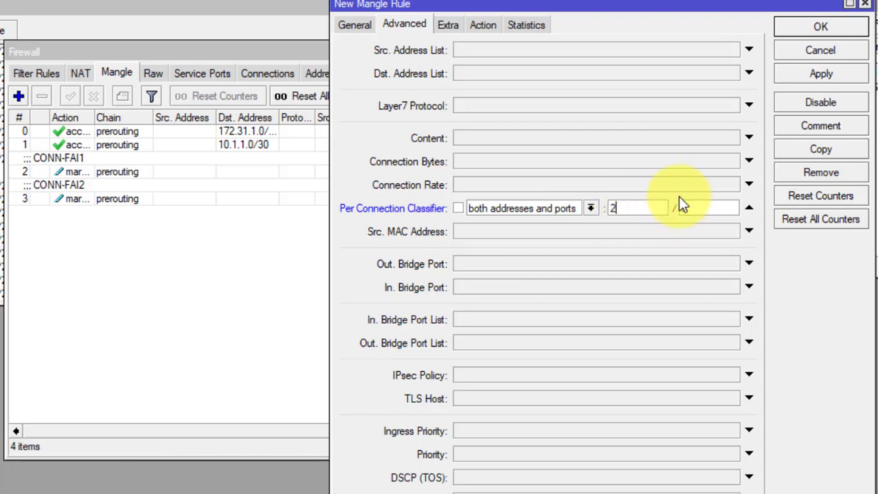
click(695, 204)
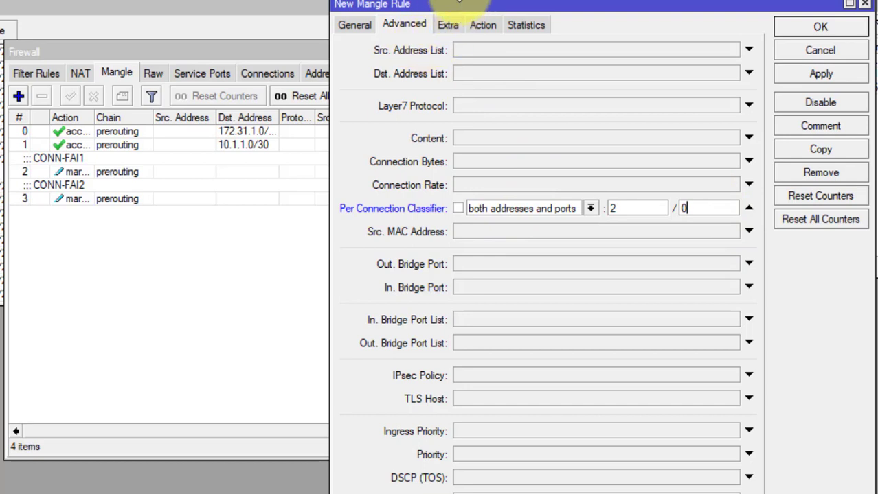
Restrict the rule to non-local destinations by setting the destination address type to local with Invert enabled
click(451, 25)
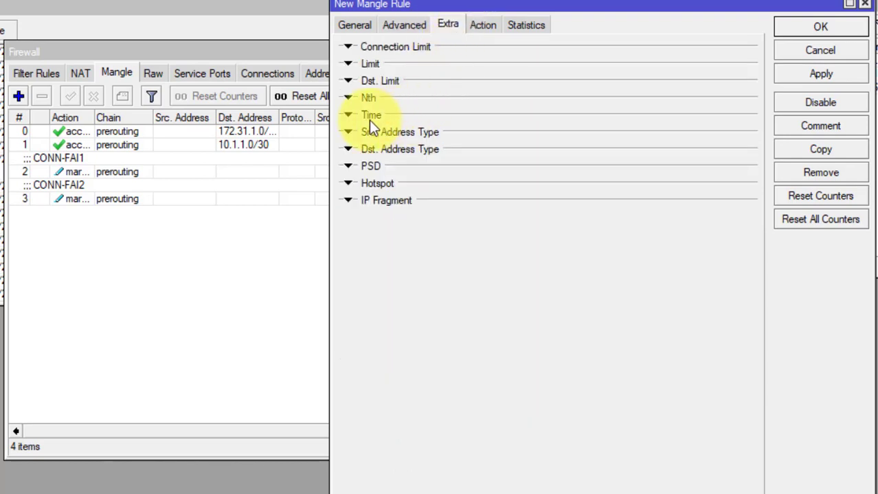
click(389, 151)
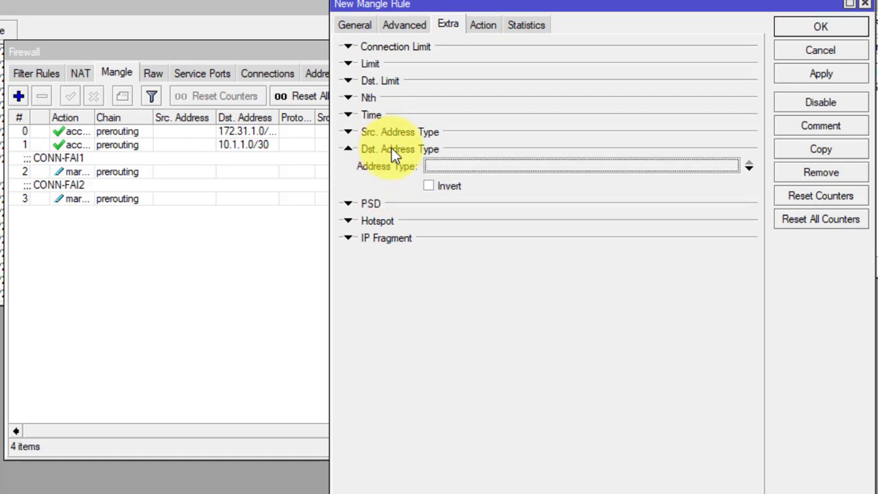
click(469, 162)
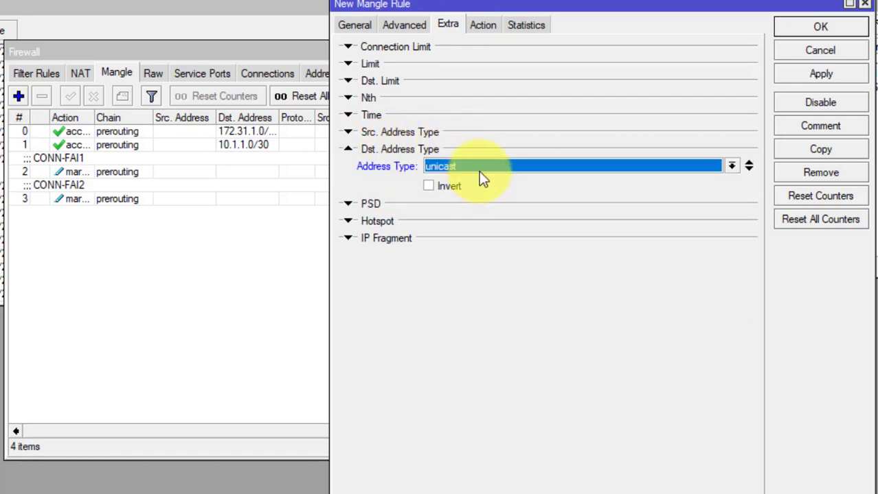
click(479, 171)
click(482, 191)
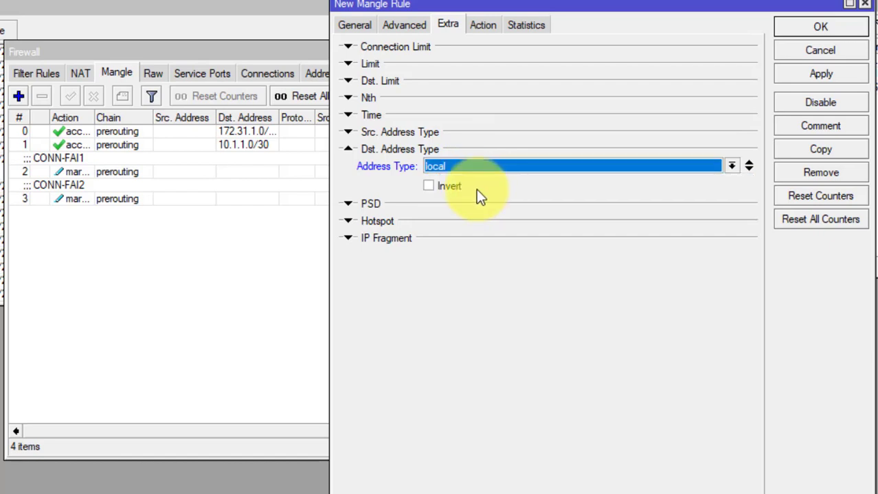
click(460, 190)
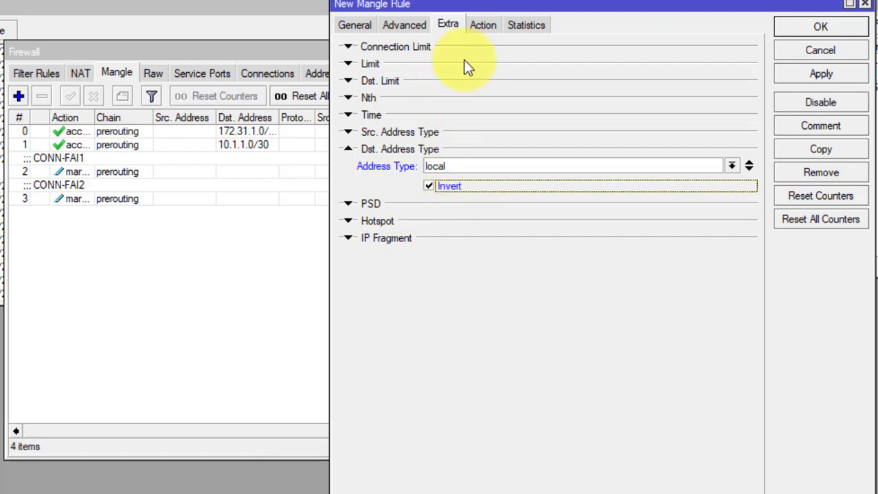
Set the rule's action to mark connection with new connection mark CONN-FAI1 and apply the rule
click(488, 28)
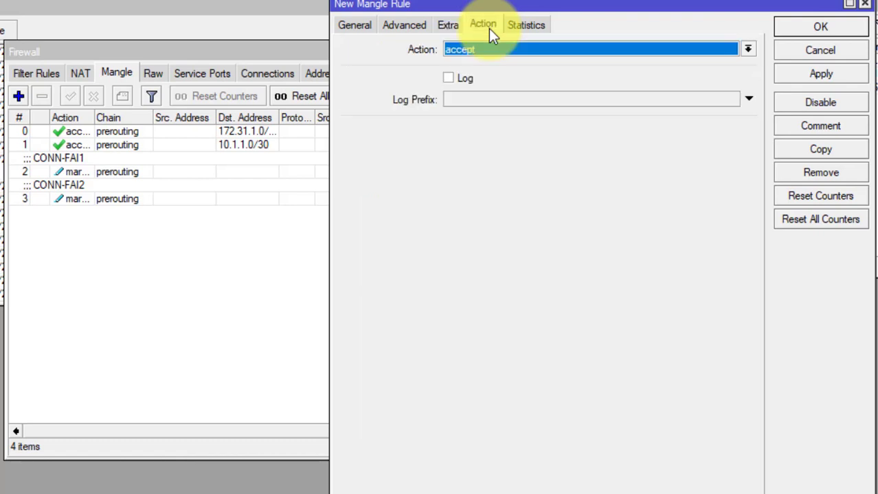
click(542, 49)
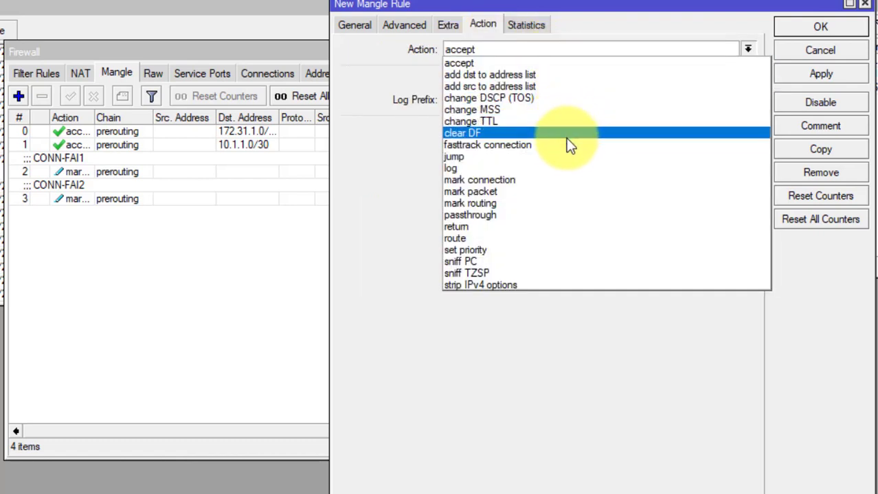
click(571, 180)
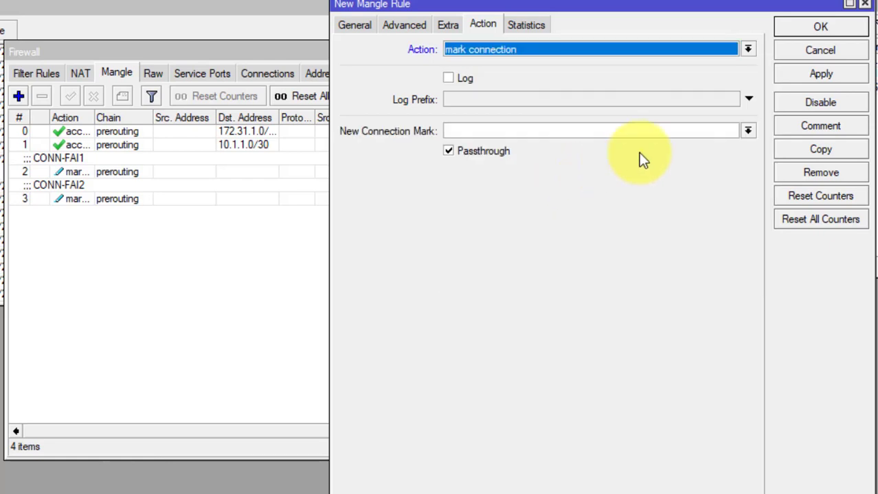
click(746, 131)
click(743, 144)
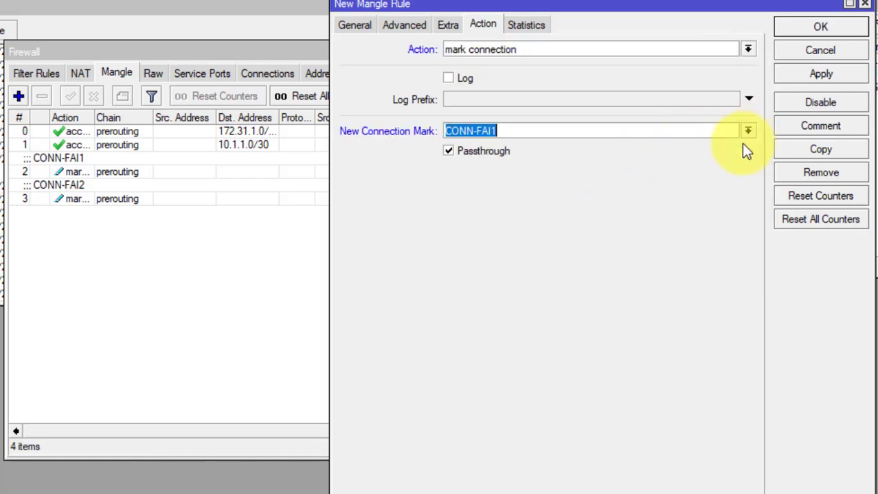
click(828, 75)
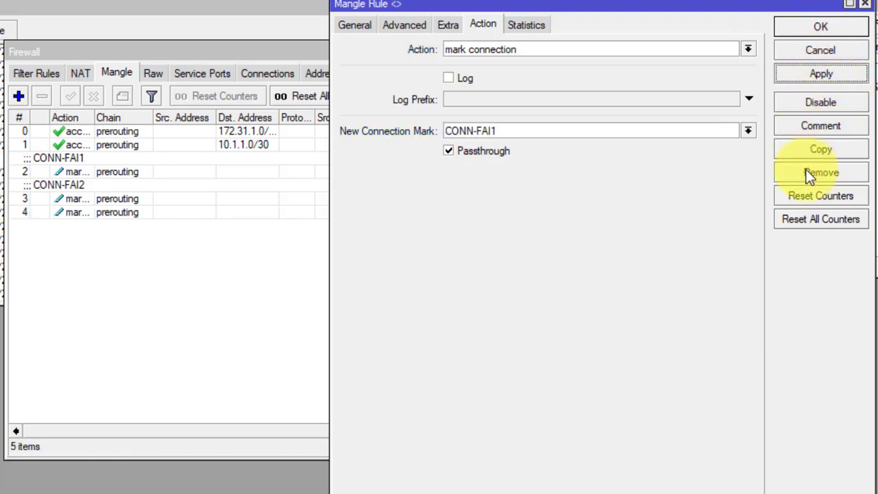
Duplicate the RESEAU LOCAL marking rule and set the copy's per connection classifier remainder to 1
click(820, 151)
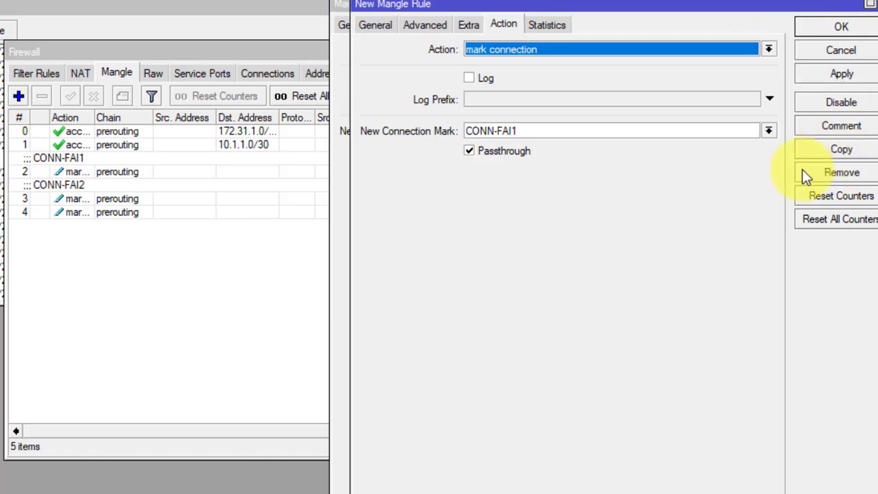
click(374, 26)
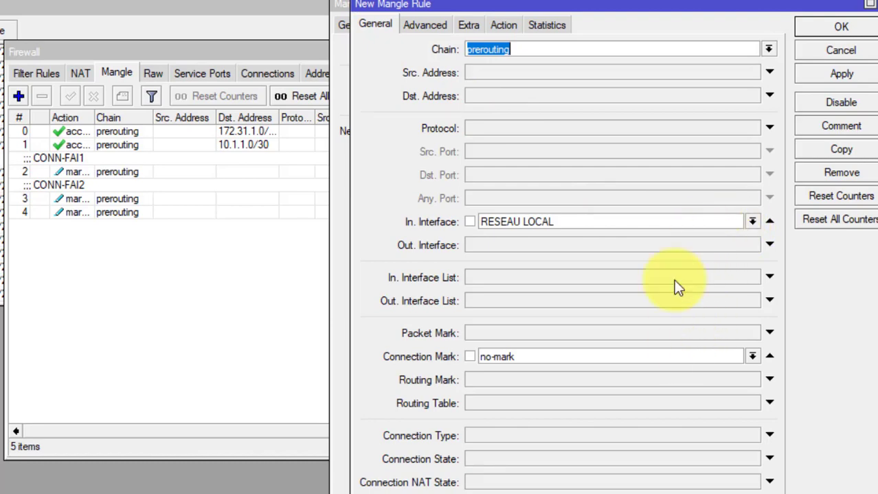
click(439, 28)
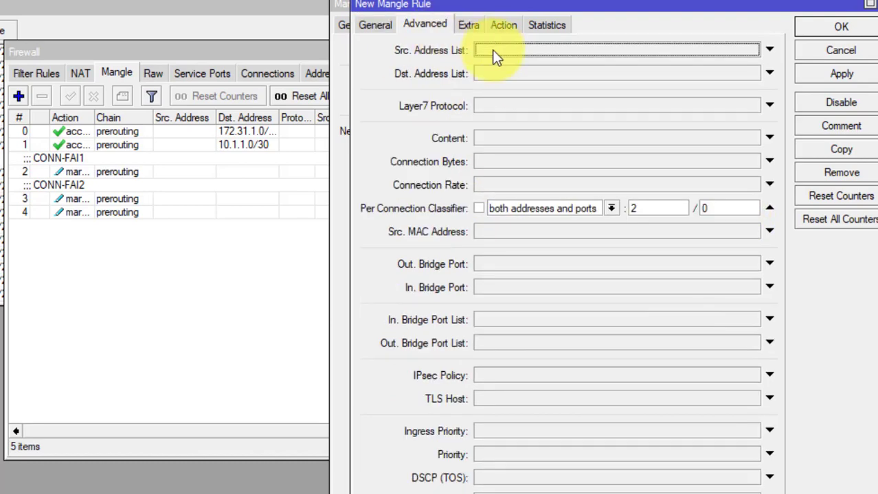
click(730, 213)
key(BackSpace)
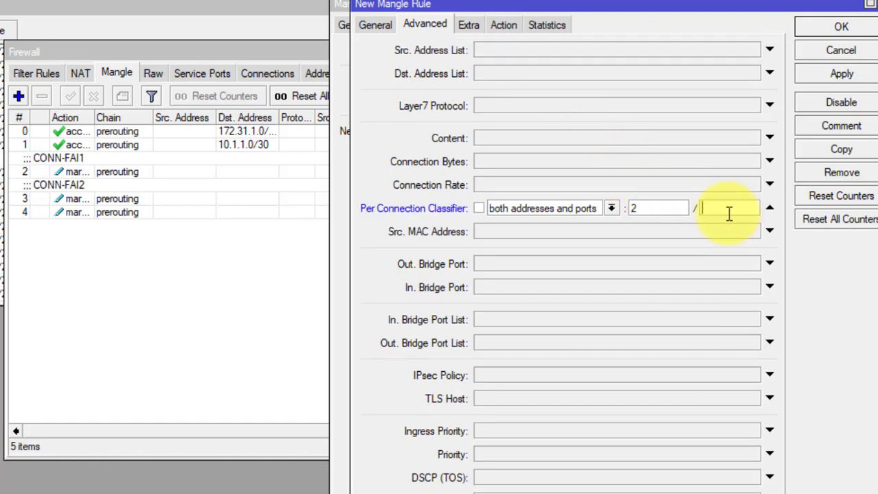
text(1)
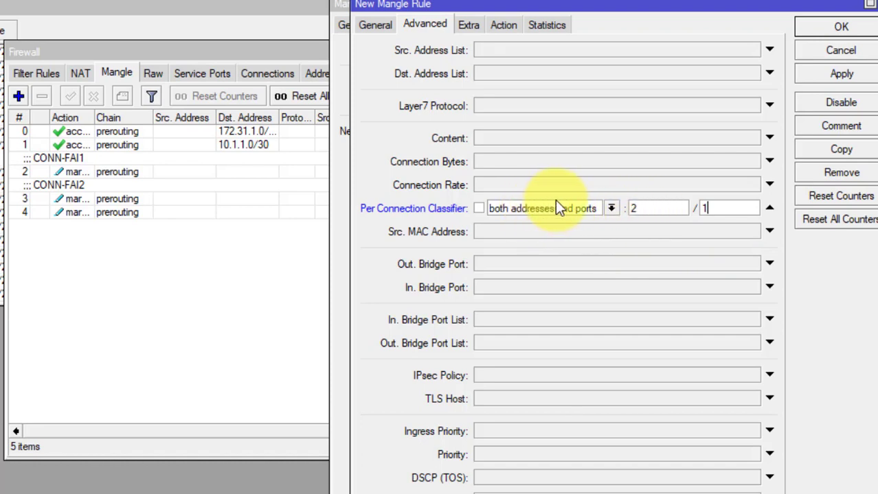
Set the duplicated rule's new connection mark to CONN-FAI2, then save it and close the original rule
click(467, 26)
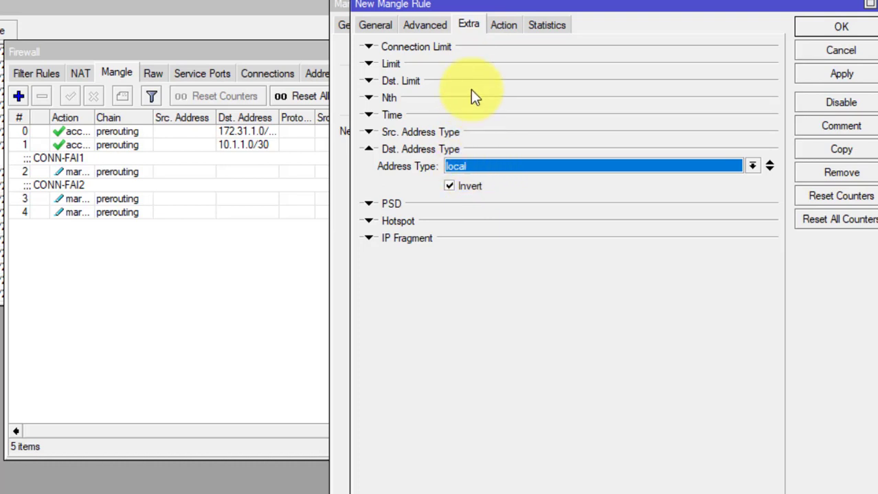
click(504, 27)
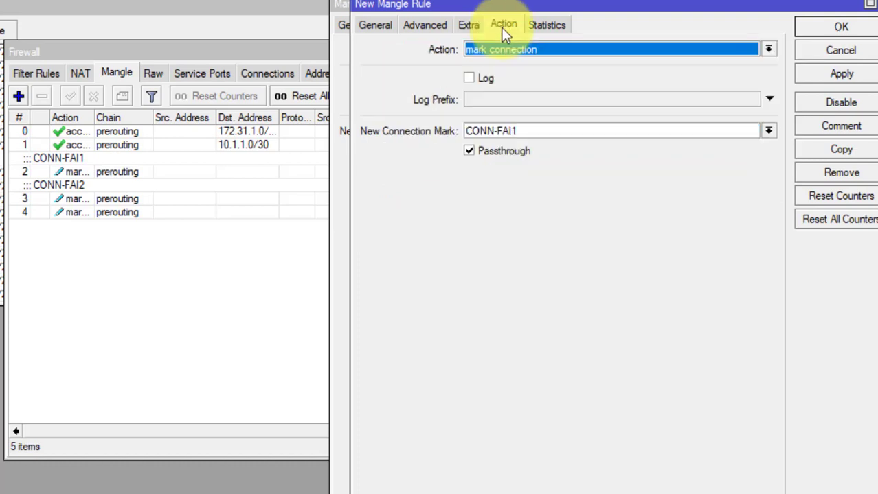
click(564, 131)
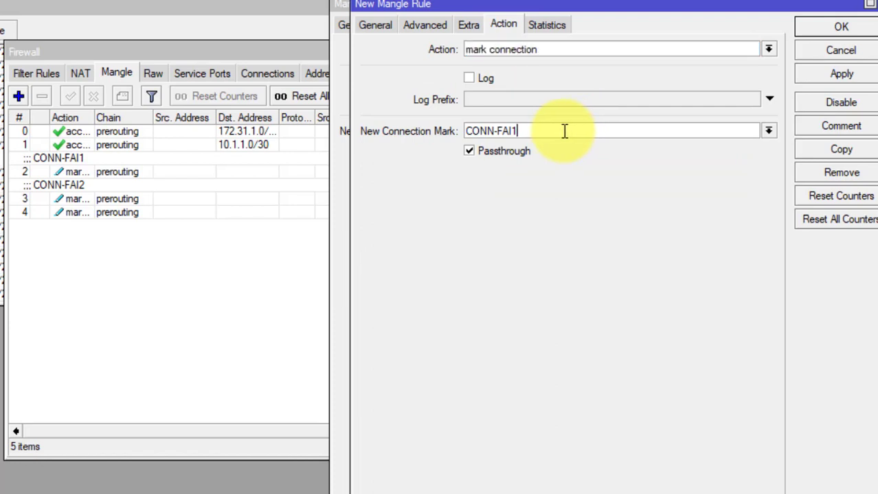
click(769, 129)
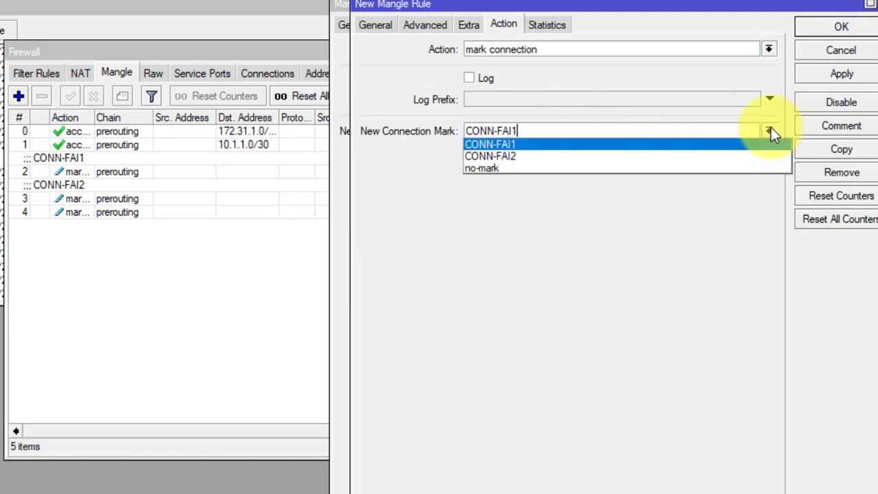
click(767, 166)
click(843, 27)
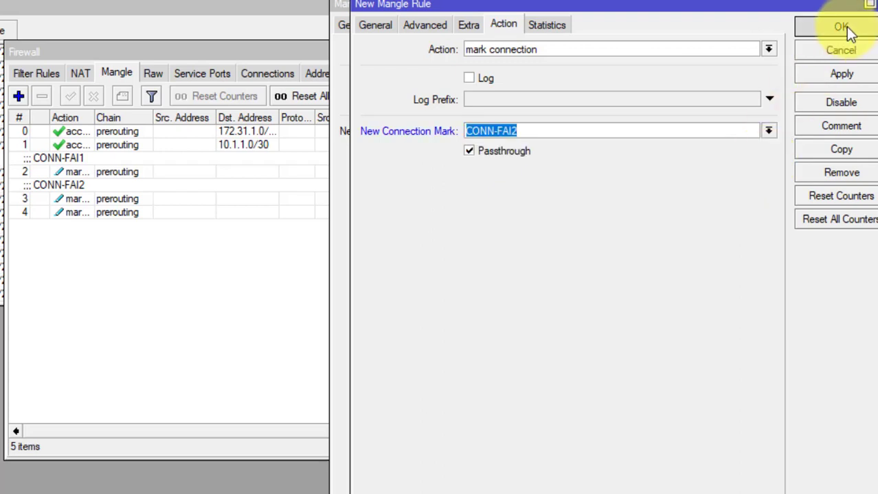
click(842, 27)
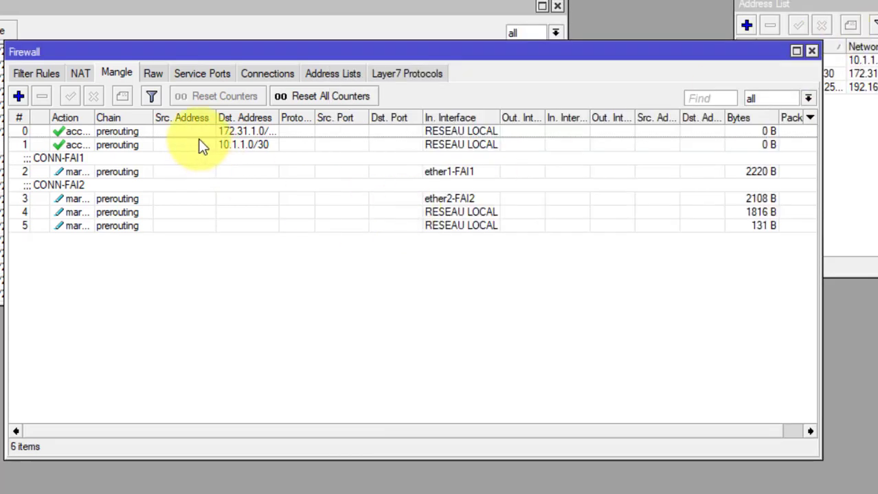
Create a new prerouting mangle rule with in-interface RESEAU LOCAL and connection mark CONN-FAI1
click(21, 97)
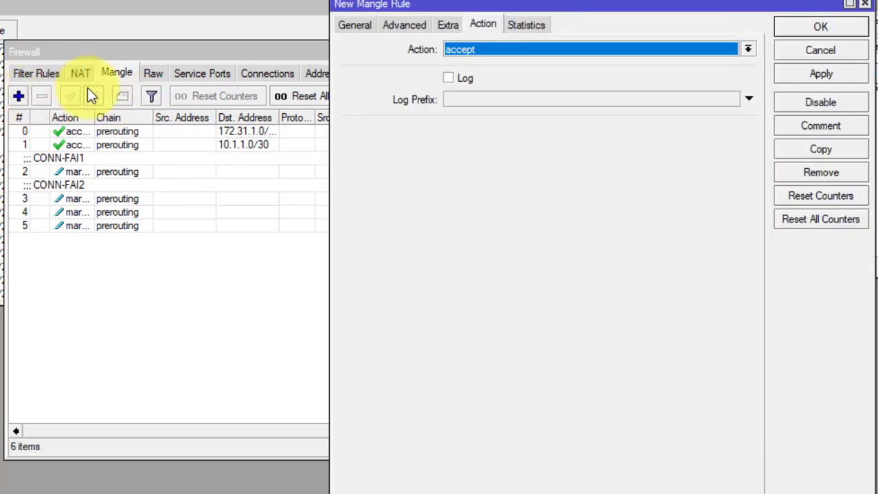
click(360, 26)
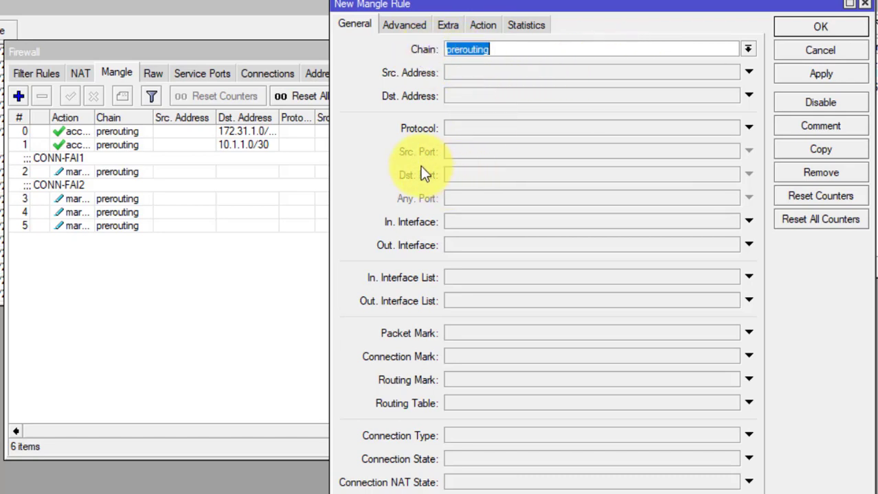
click(469, 222)
click(480, 226)
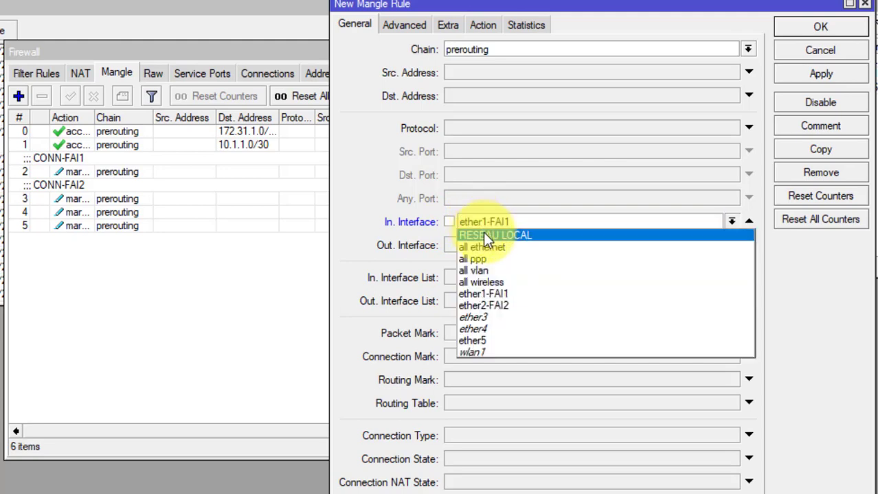
click(482, 234)
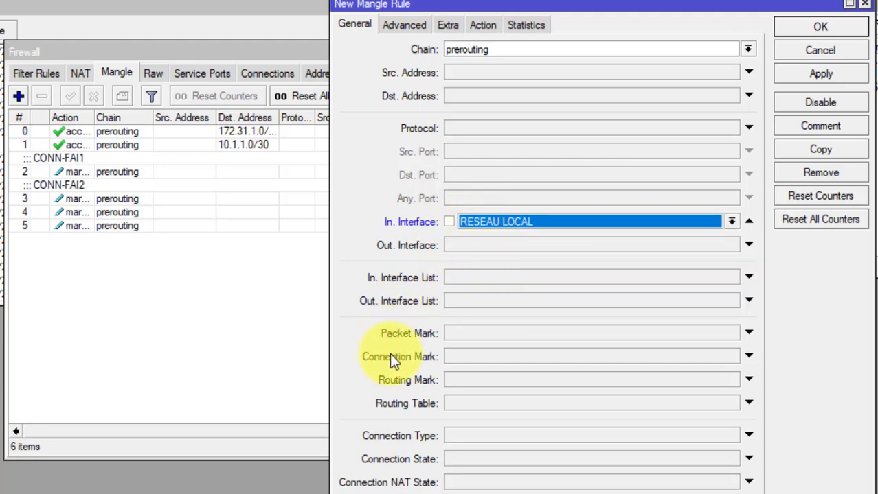
click(467, 358)
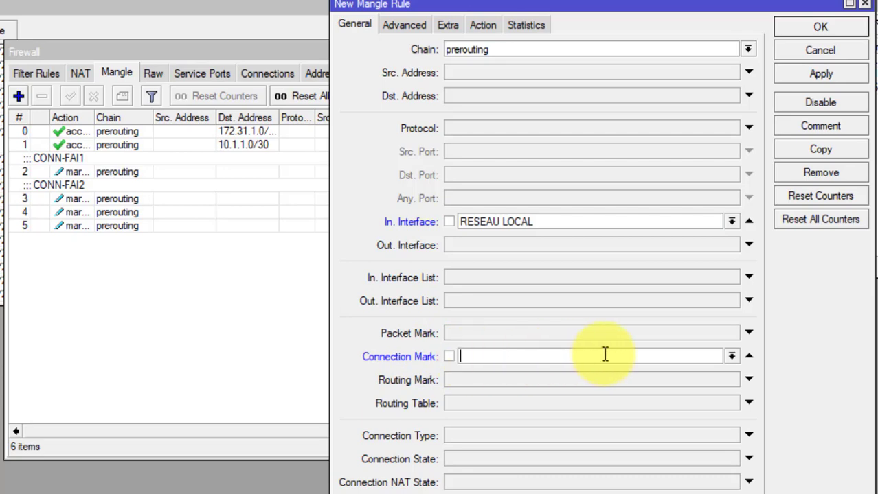
click(730, 355)
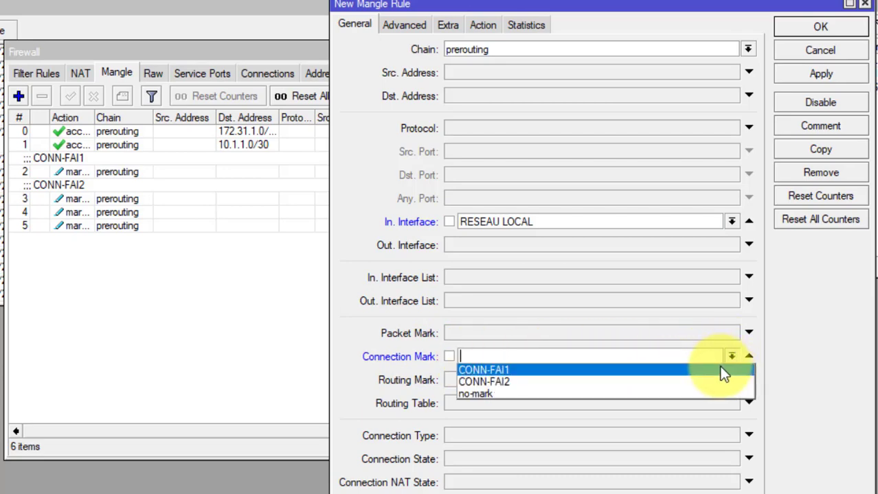
click(725, 371)
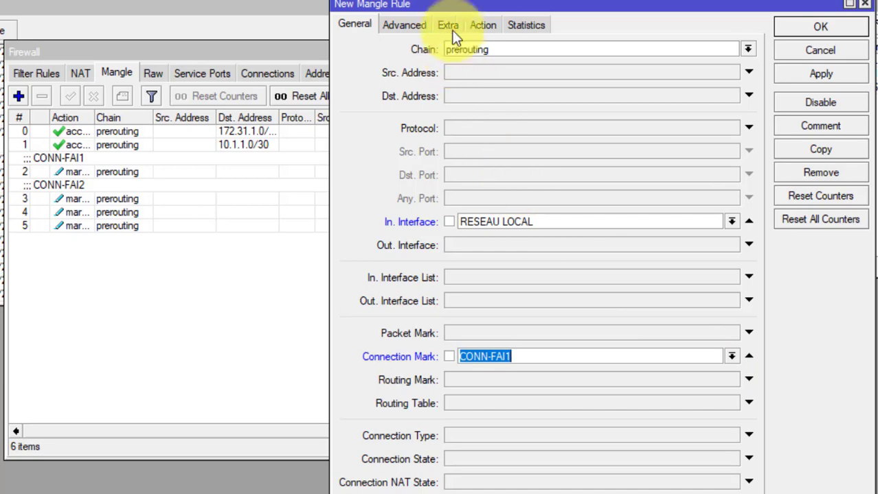
Set the rule's action to mark routing with new routing mark VERS-FAI1
click(494, 24)
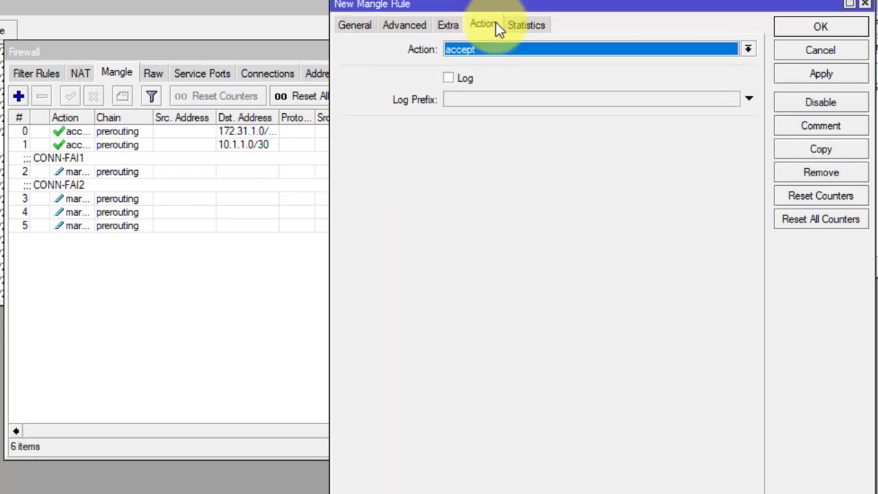
click(553, 50)
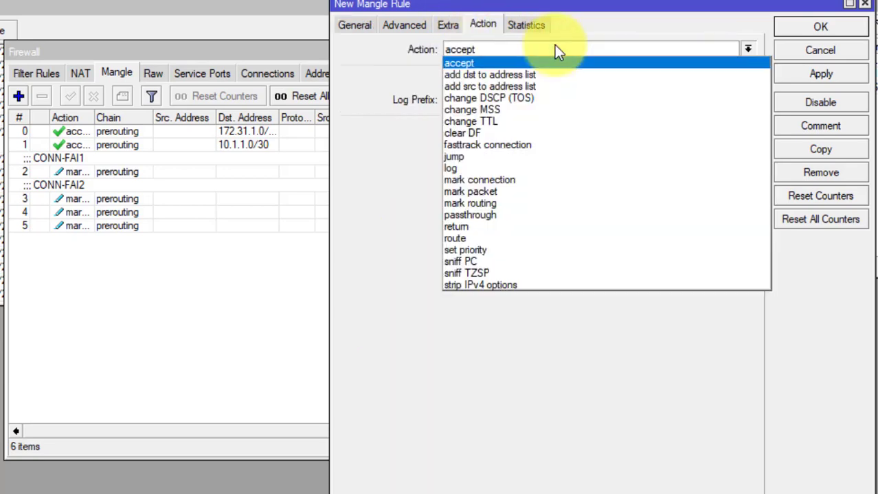
click(578, 200)
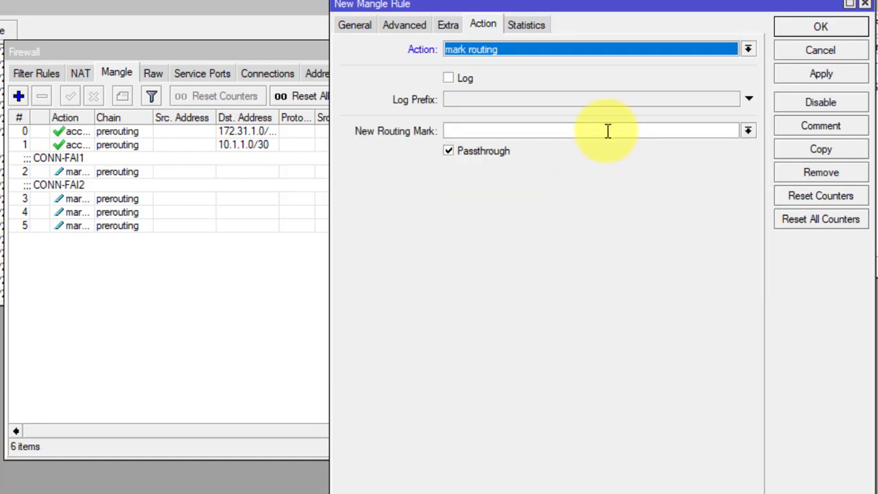
click(604, 135)
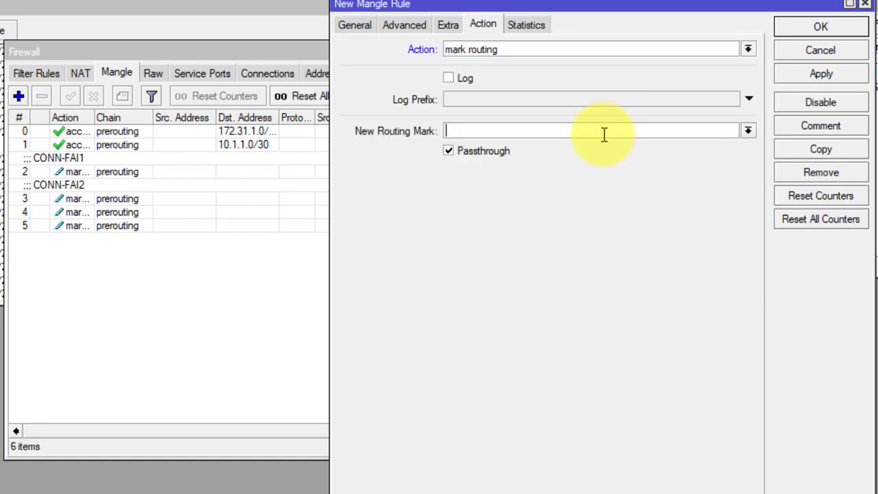
text(VERS-FAI)
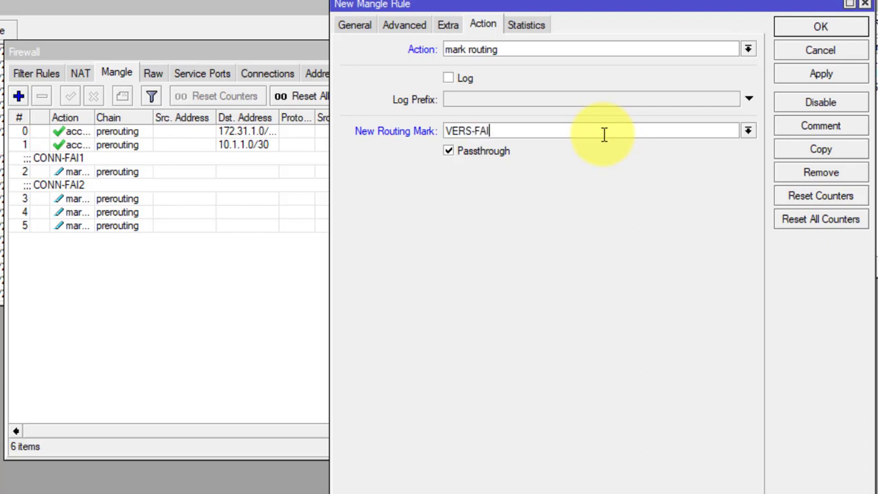
text(1)
Copy the routing mark name into the rule's comment as VERS-FAI1 and apply the rule
key(ctrl+a)
key(ctrl+c)
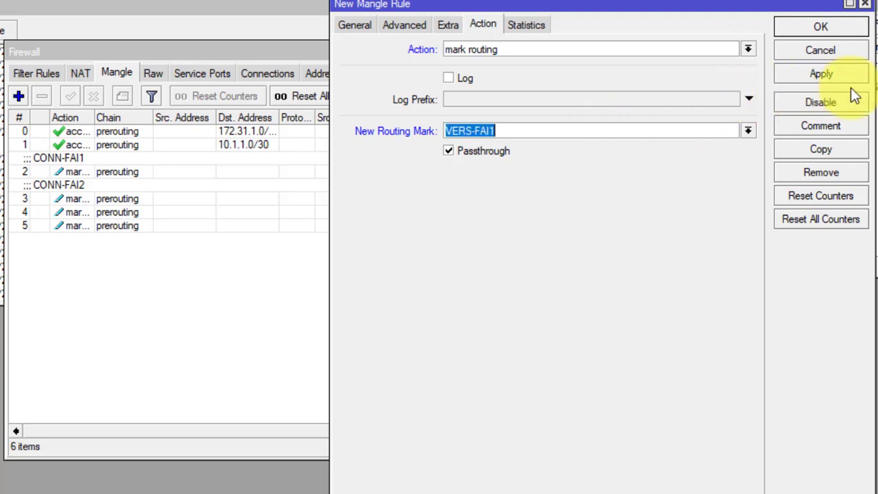
click(818, 126)
key(ctrl+v)
key(Return)
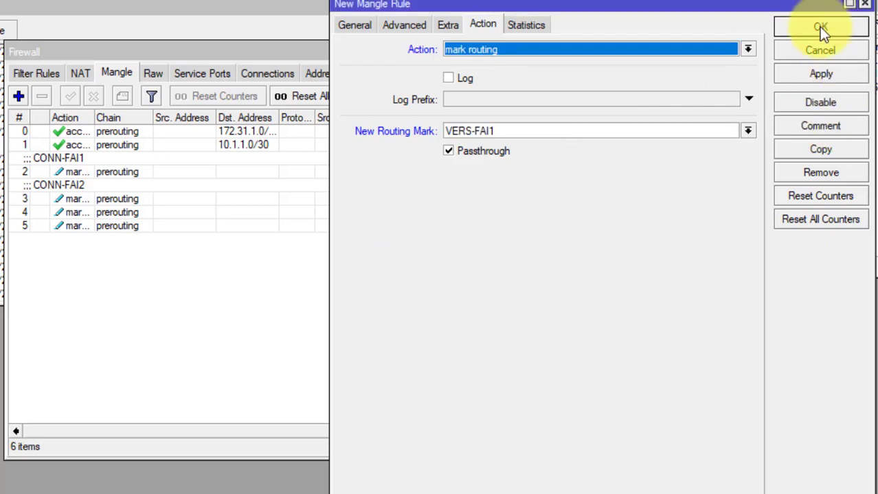
click(817, 76)
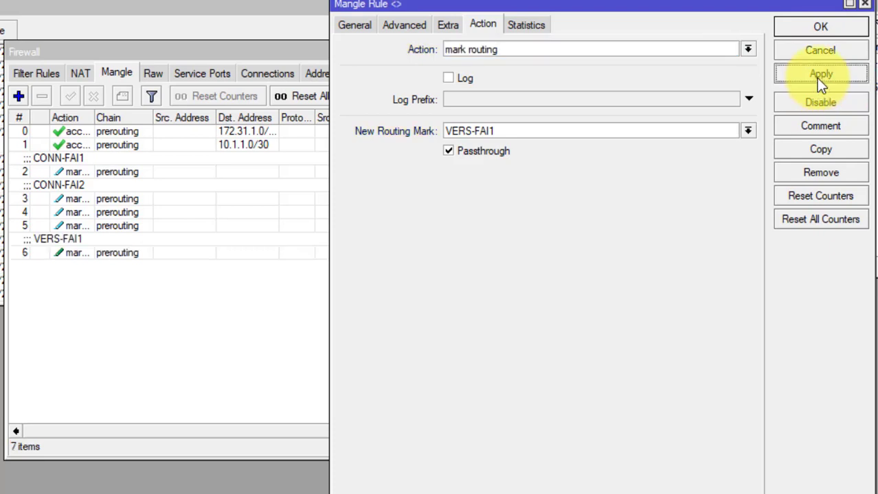
Duplicate the VERS-FAI1 routing rule and set the copy's connection mark to CONN-FAI2
click(818, 155)
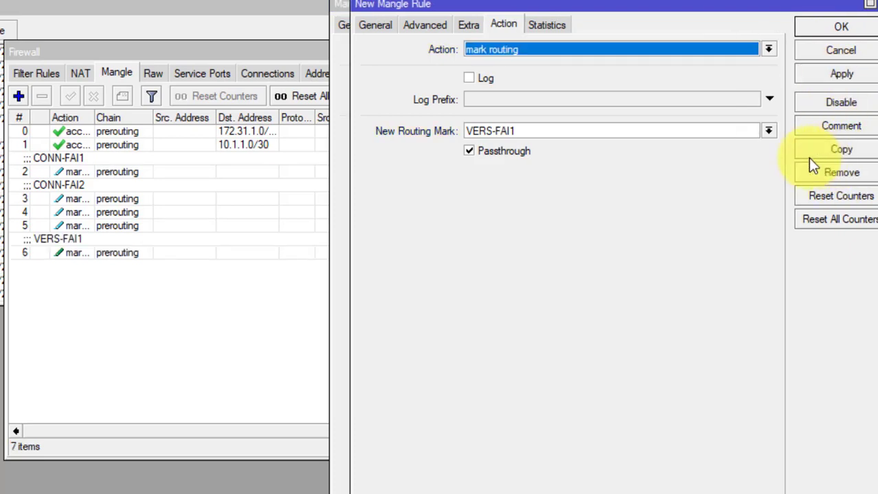
click(373, 26)
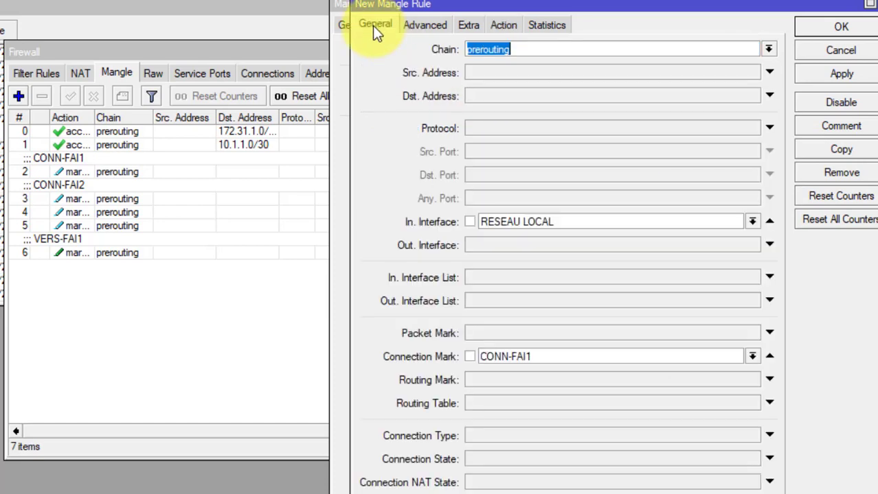
click(748, 354)
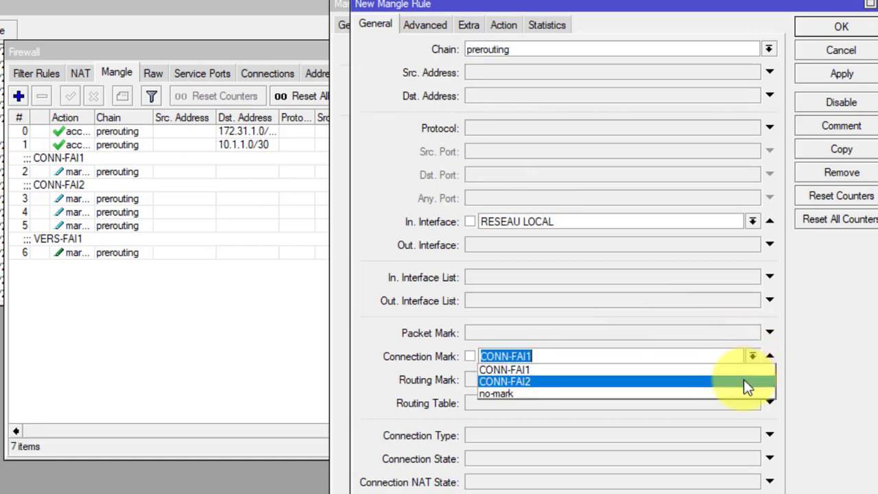
click(746, 384)
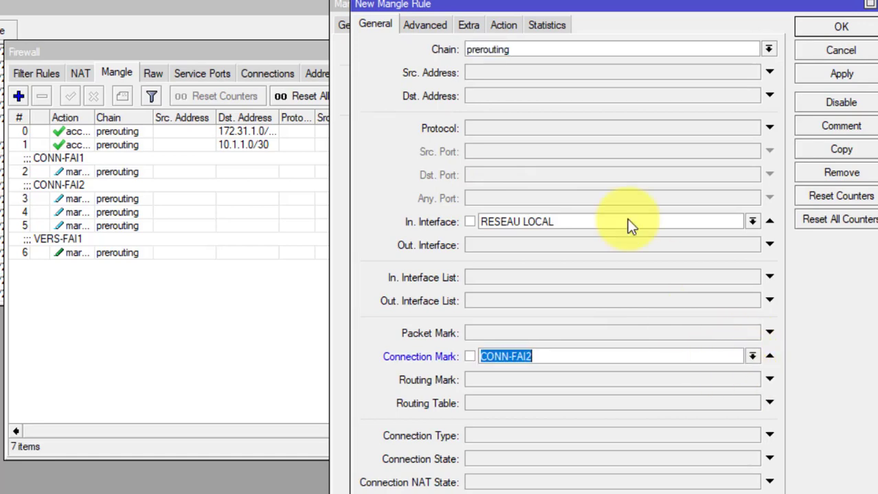
Set the duplicated rule's new routing mark to VERS-FAI2
click(505, 26)
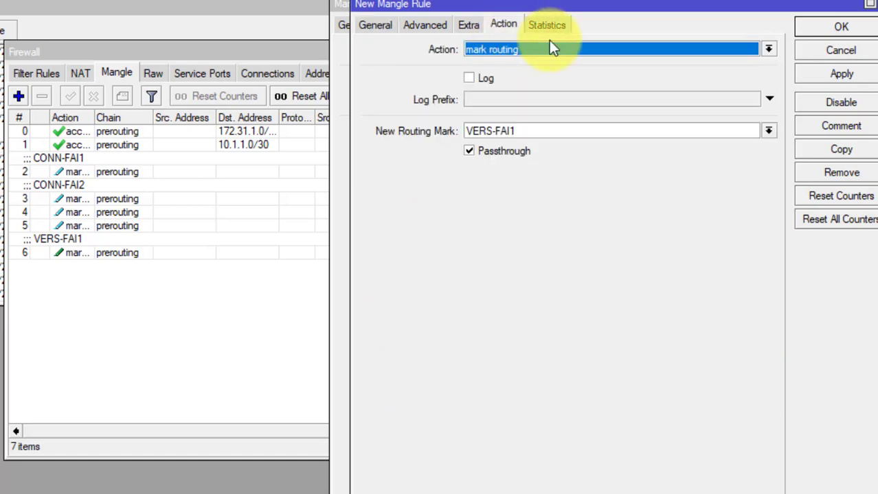
click(646, 127)
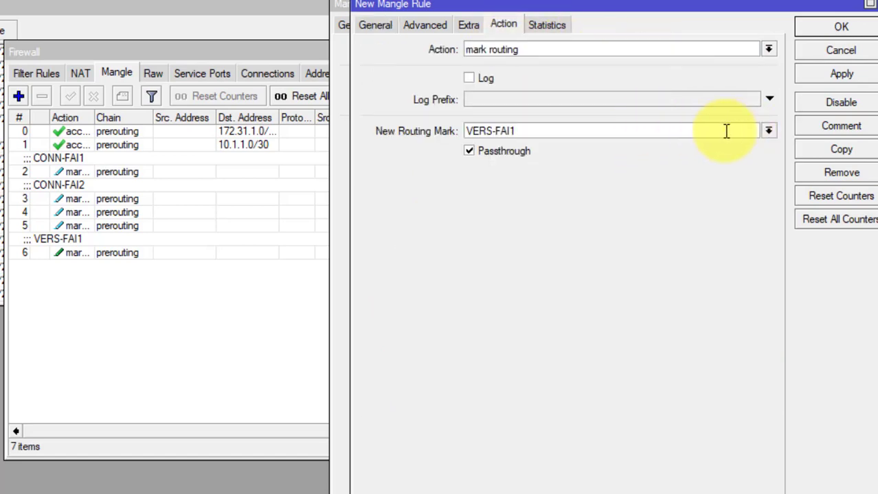
key(BackSpace)
text(2)
Comment the duplicated rule as VERS-FAI2 and save it
key(ctrl+a)
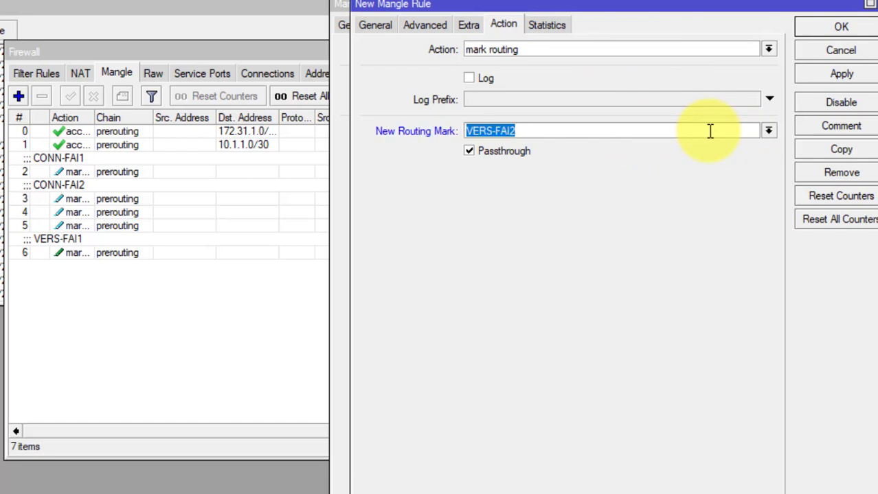
click(859, 134)
key(ctrl+v)
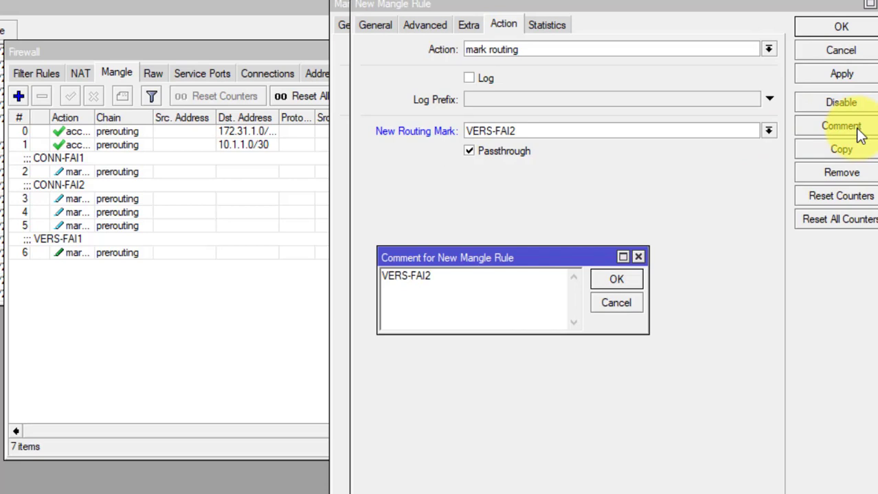
key(Return)
click(838, 30)
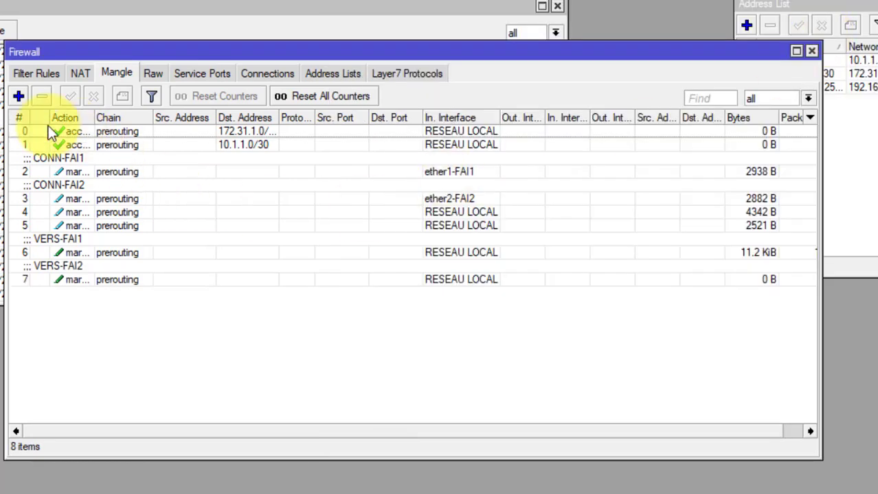
Create a new mangle rule in the output chain that matches connection mark CONN-FAI1
click(19, 95)
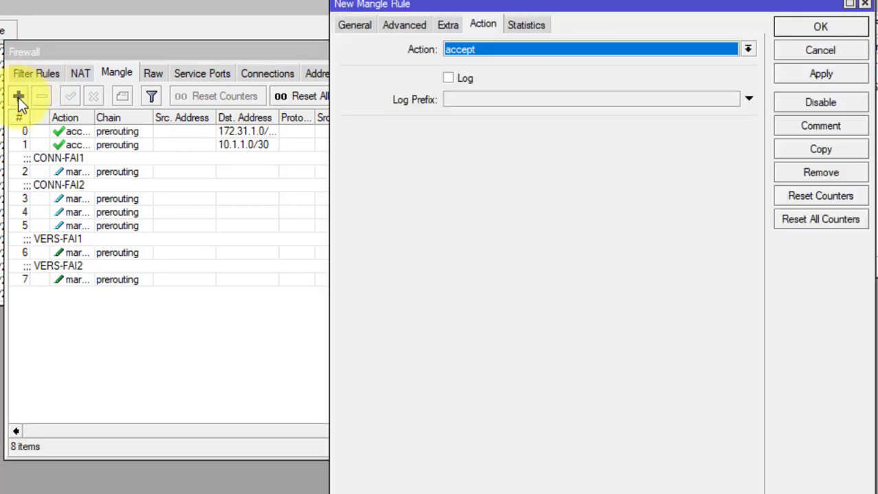
click(347, 27)
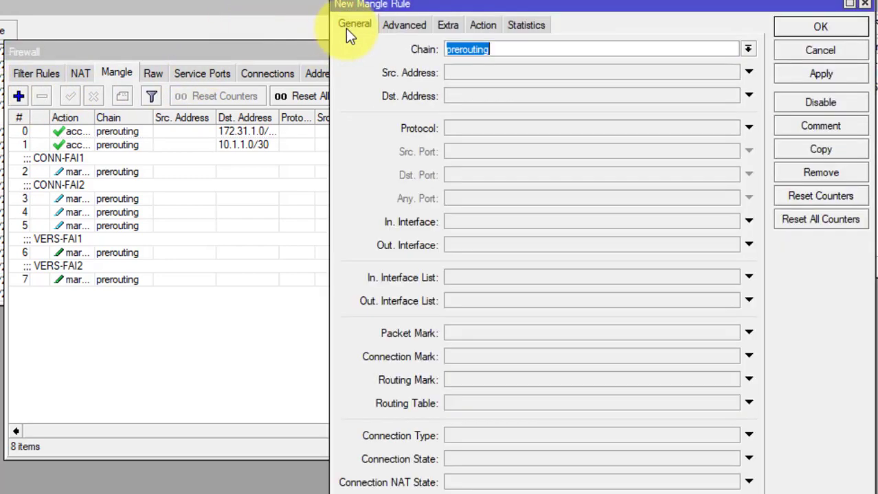
click(748, 49)
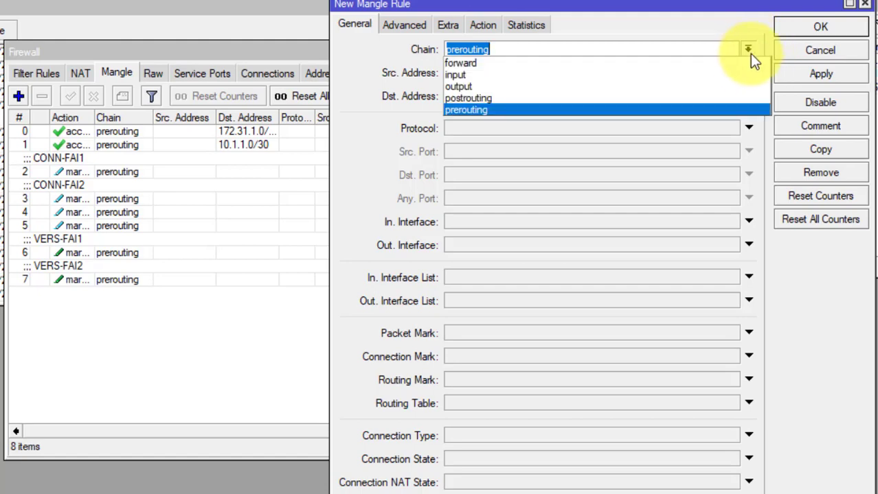
click(735, 88)
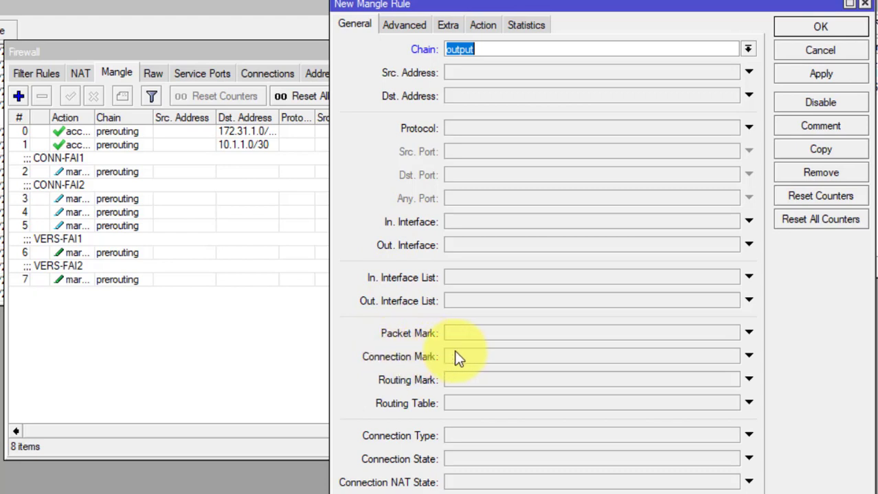
click(471, 356)
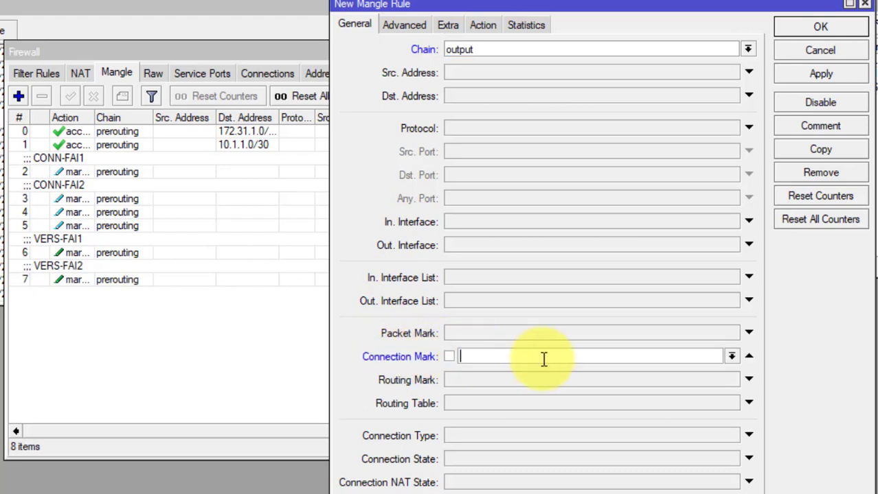
click(731, 356)
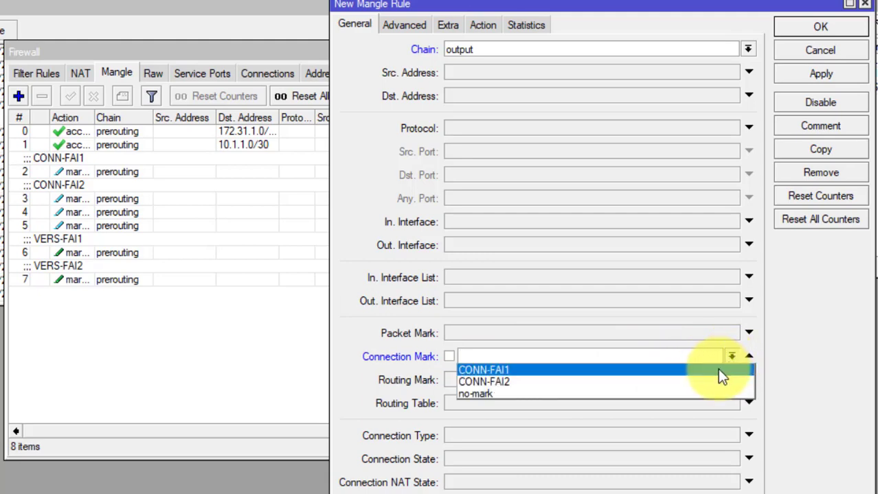
click(718, 370)
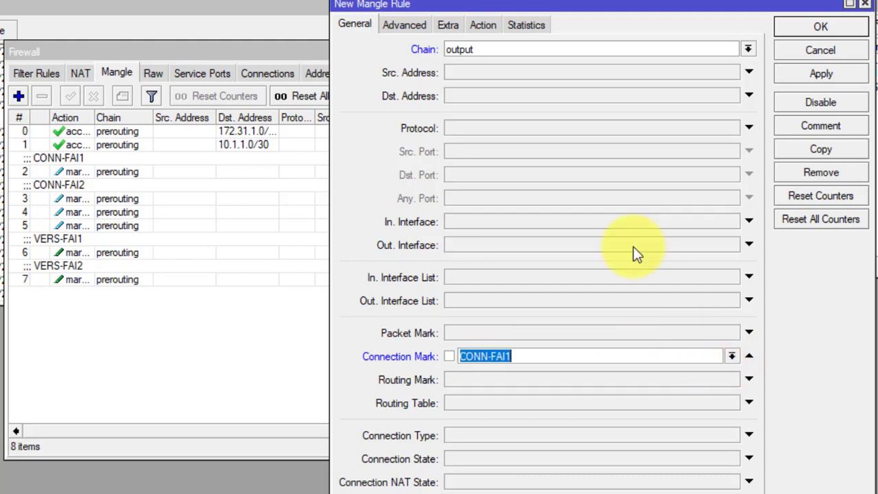
Set the output rule's action to mark routing with new routing mark VERS-FAI1 and apply it
click(475, 26)
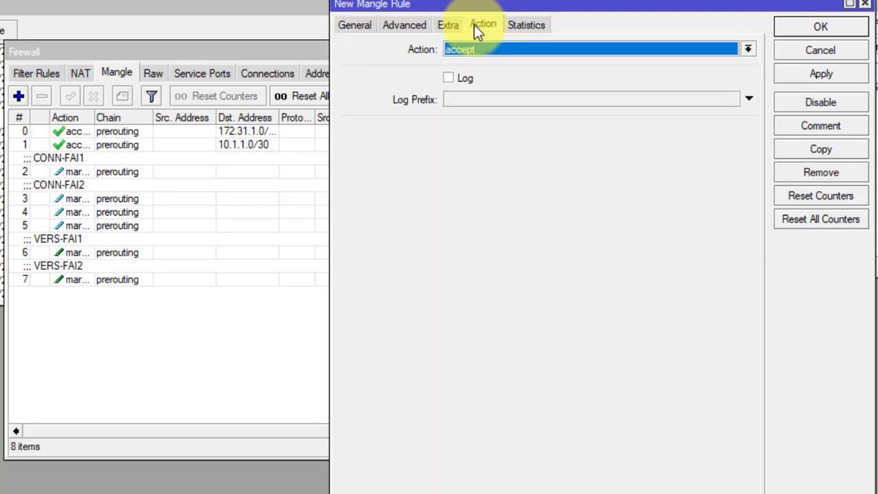
click(602, 51)
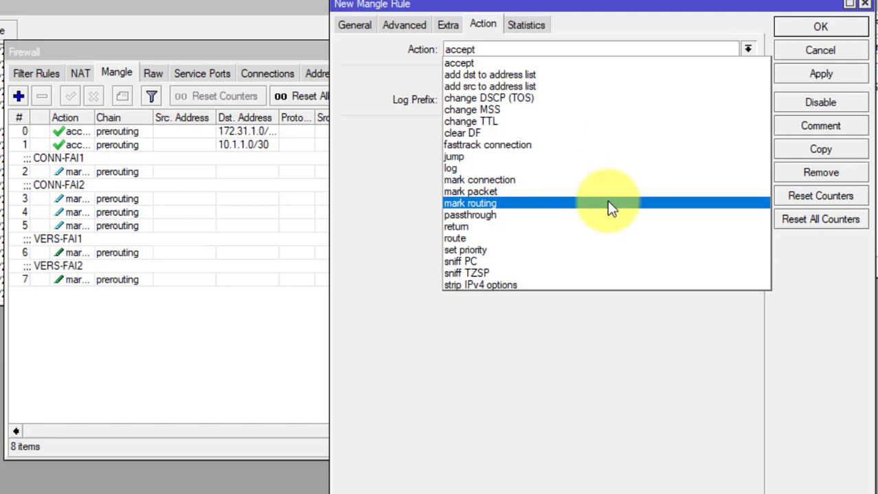
click(607, 204)
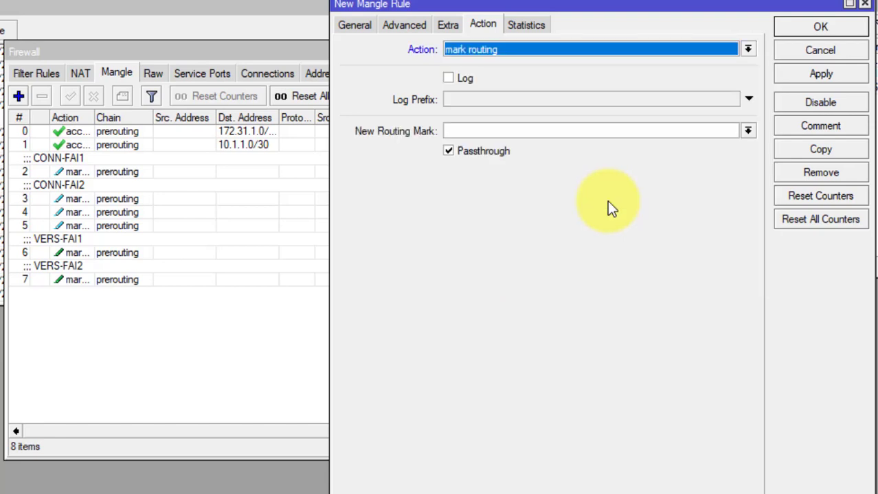
click(746, 130)
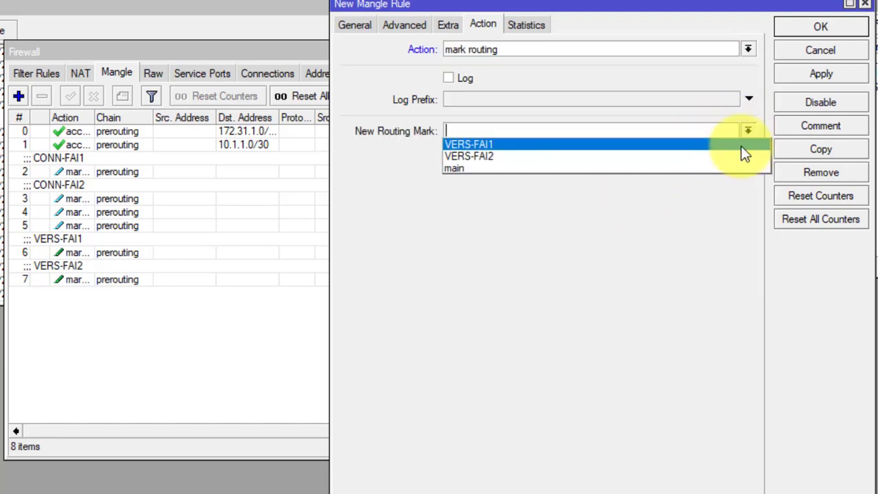
click(741, 146)
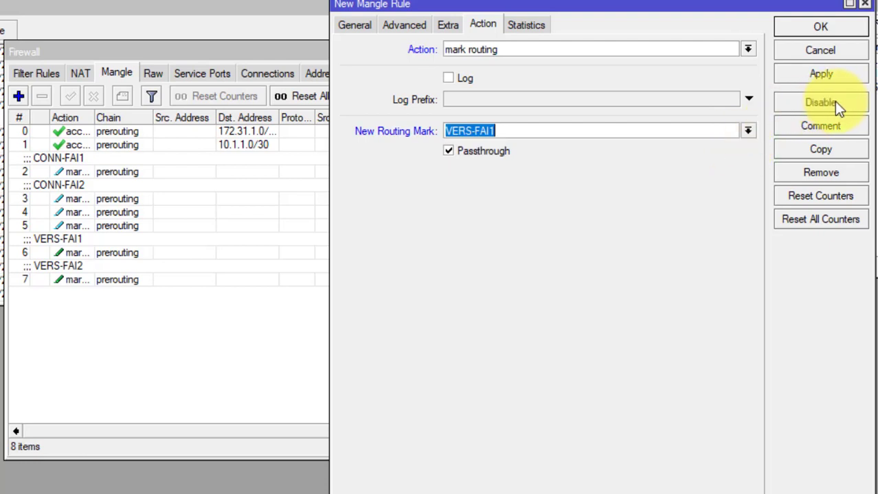
click(827, 80)
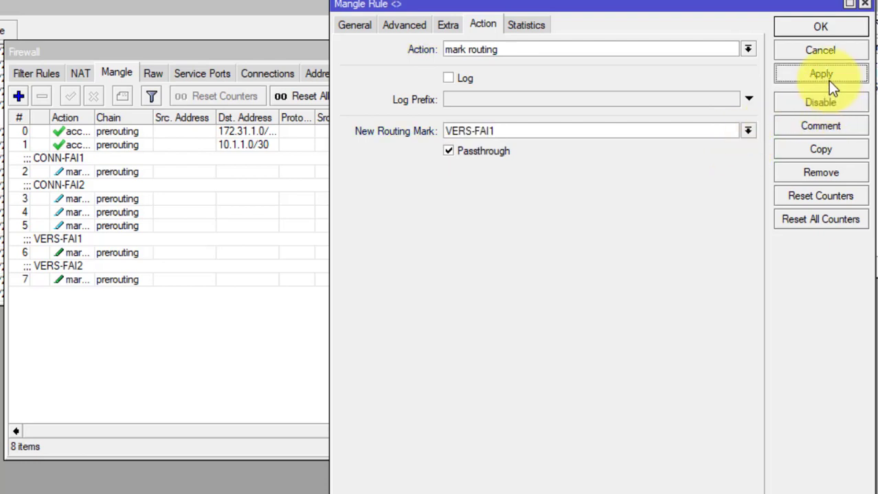
Duplicate the output-chain VERS-FAI1 rule and set the copy's connection mark to CONN-FAI2
click(819, 148)
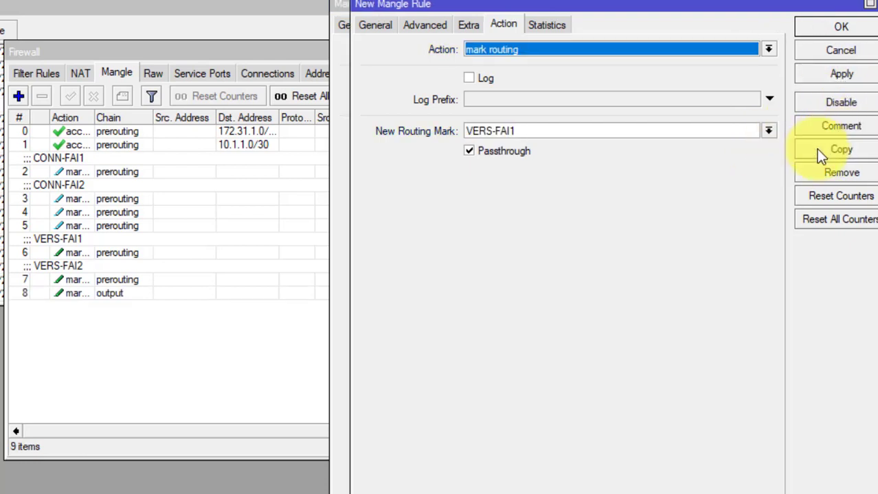
click(379, 26)
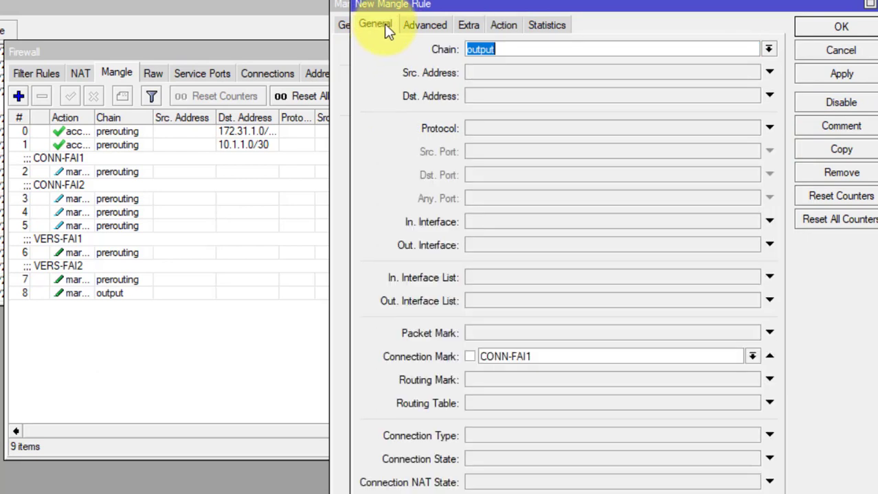
click(752, 359)
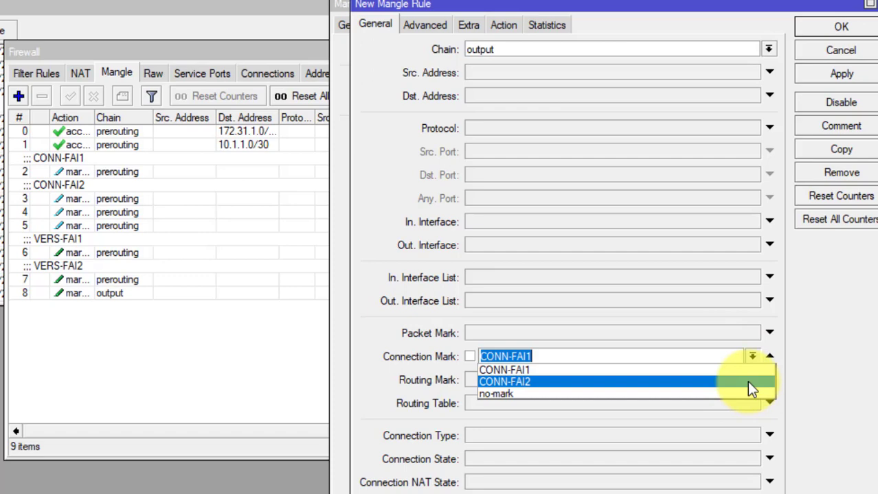
click(746, 381)
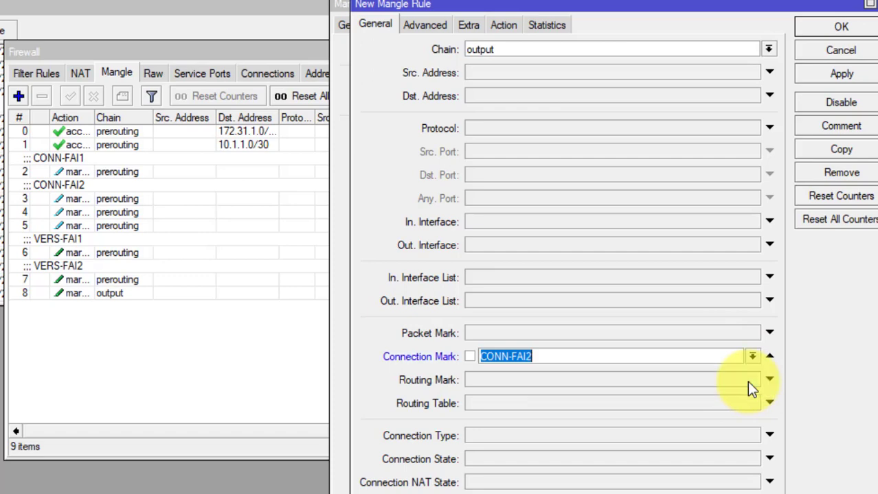
Set the duplicated output rule's new routing mark to VERS-FAI2 and save both output rules
click(507, 24)
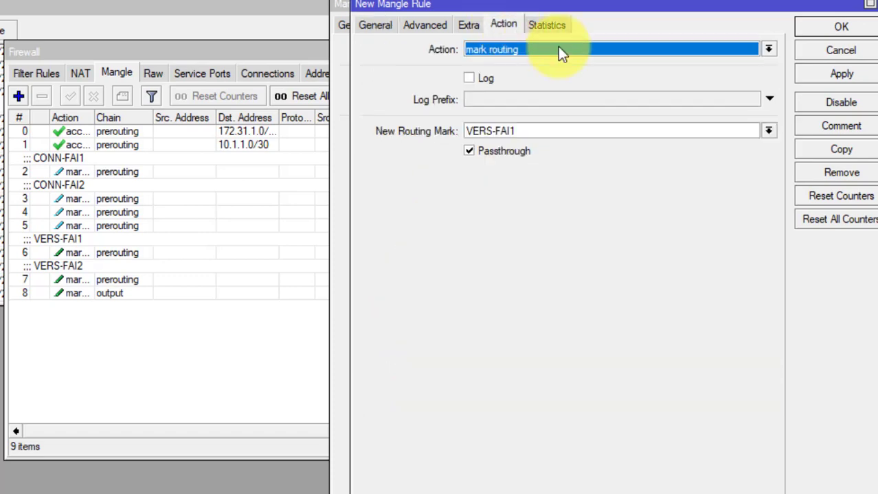
click(768, 132)
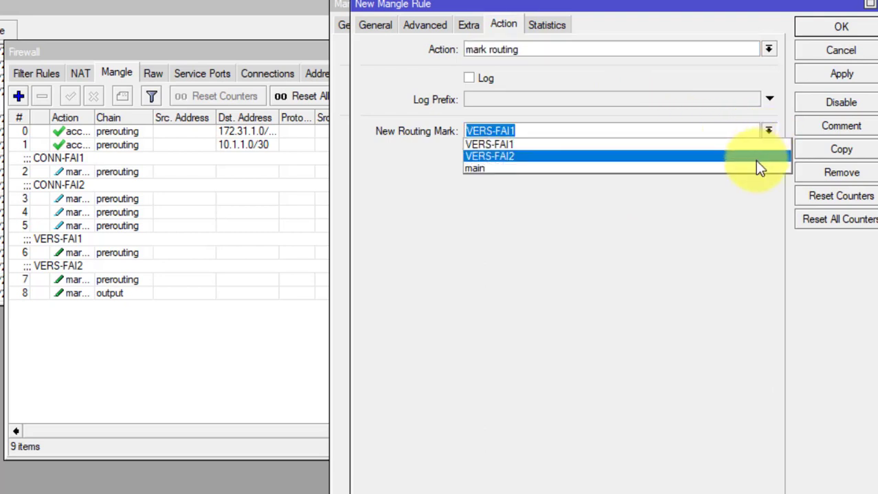
click(754, 156)
click(837, 97)
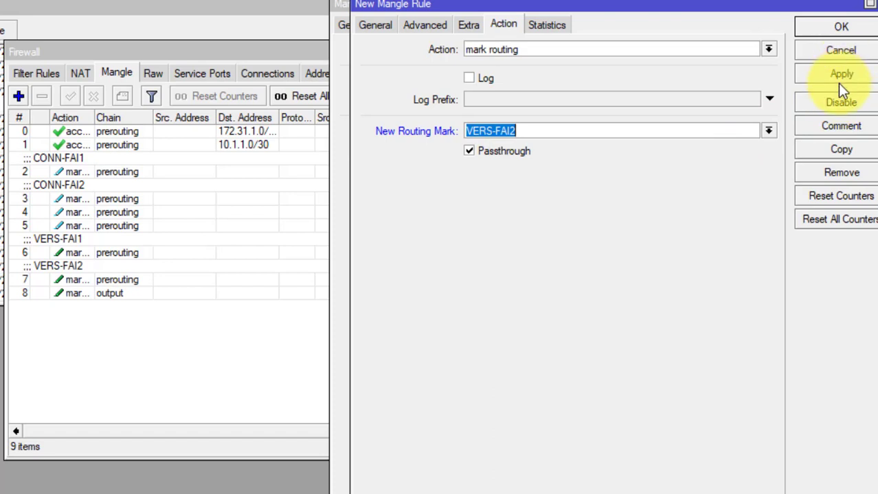
click(842, 81)
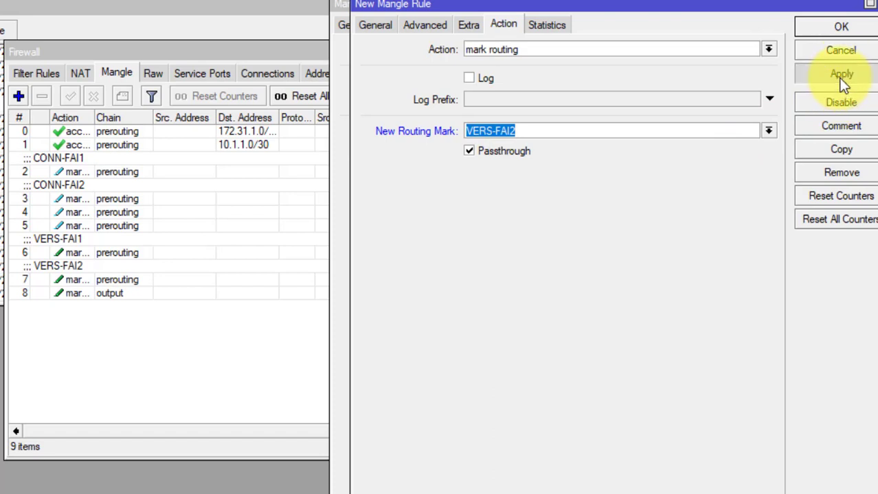
click(843, 30)
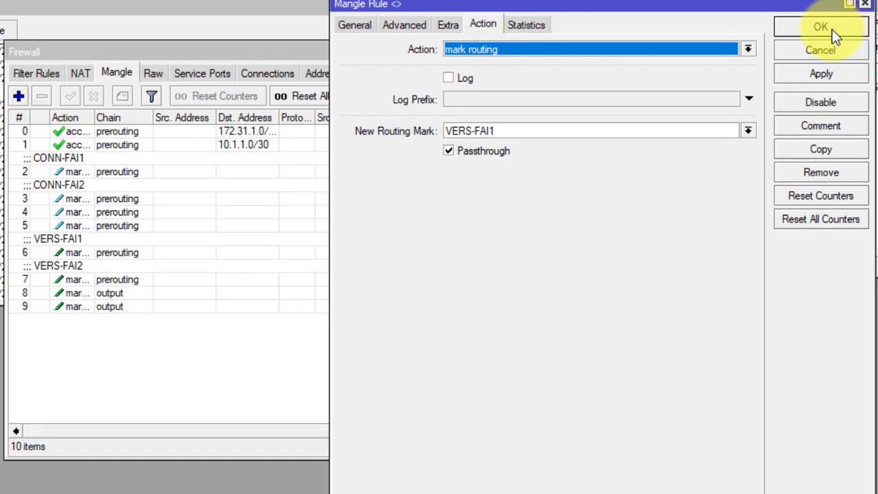
click(830, 29)
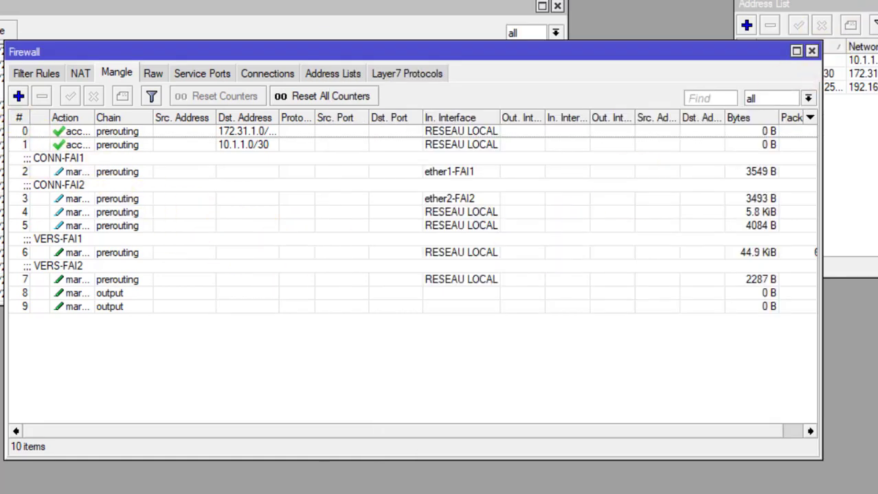
Create a srcnat NAT rule with source address 192.168.10.0/24 and out interface ether1-FAI1
click(79, 72)
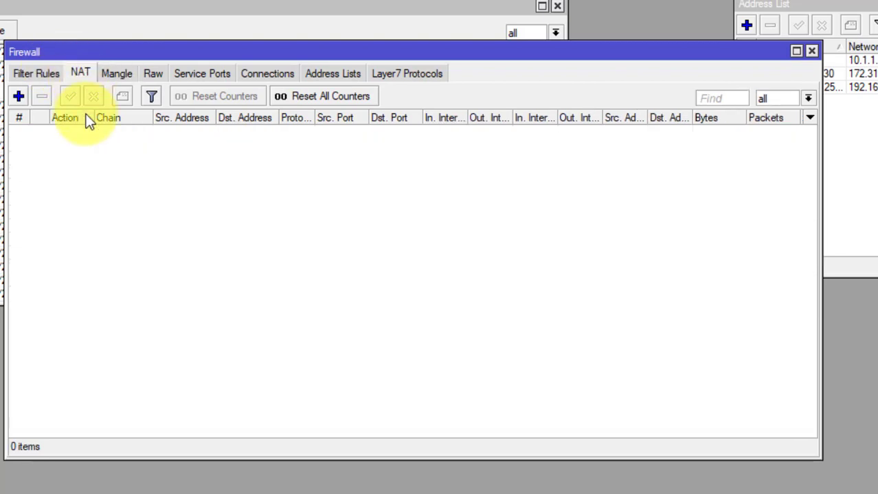
click(20, 95)
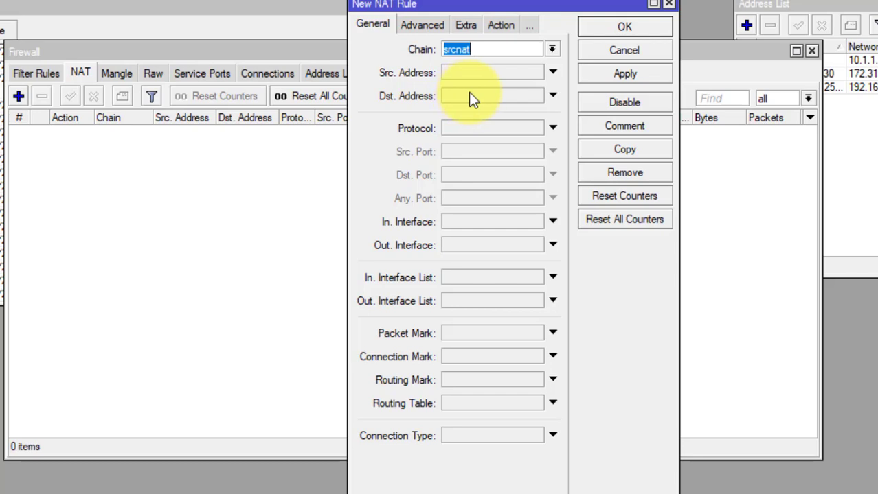
click(456, 72)
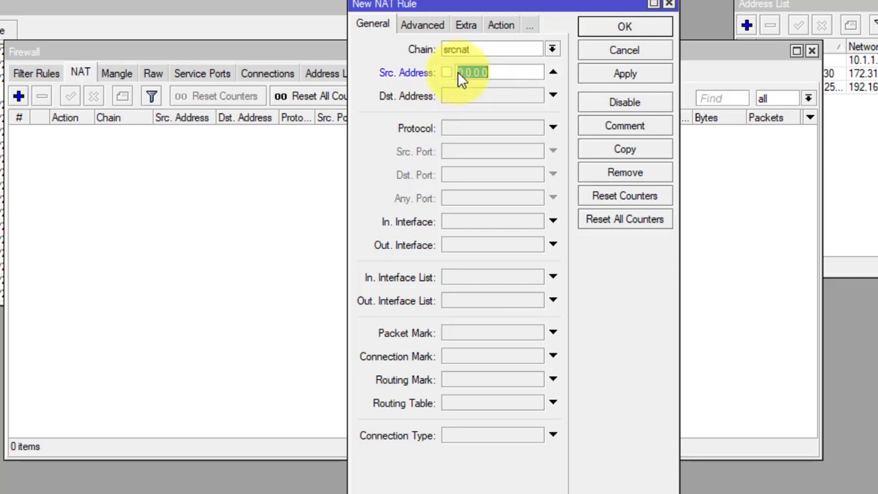
text(192.16)
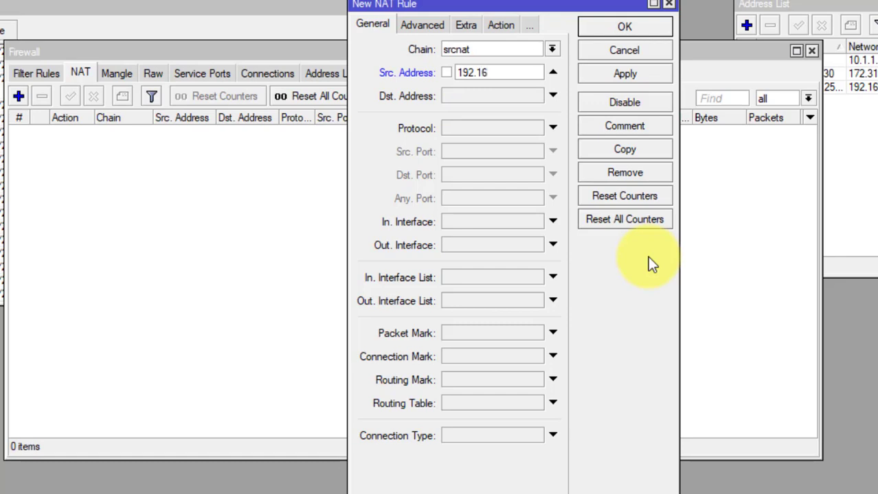
text(8.10.0/24)
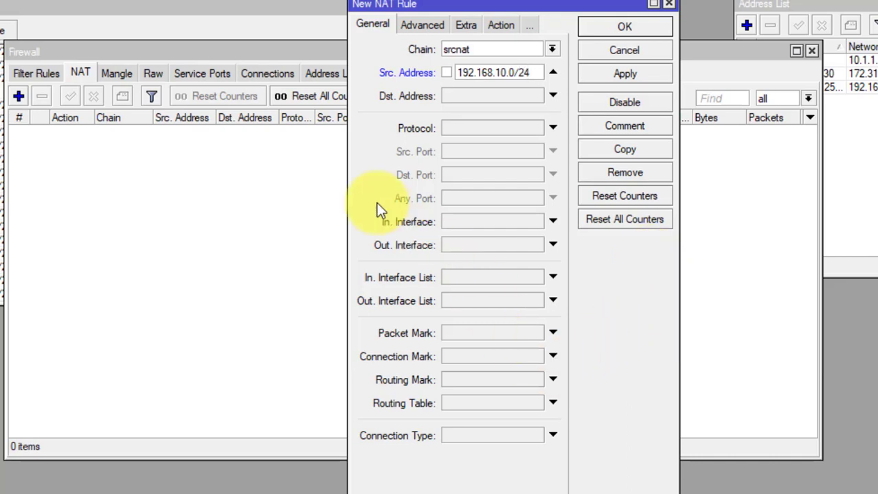
click(471, 246)
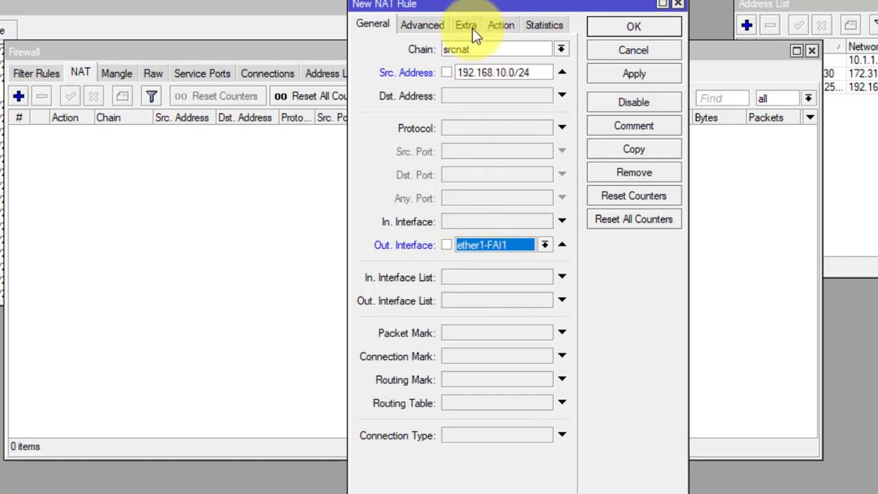
Set the new NAT rule's action to masquerade and apply it
click(501, 27)
click(504, 53)
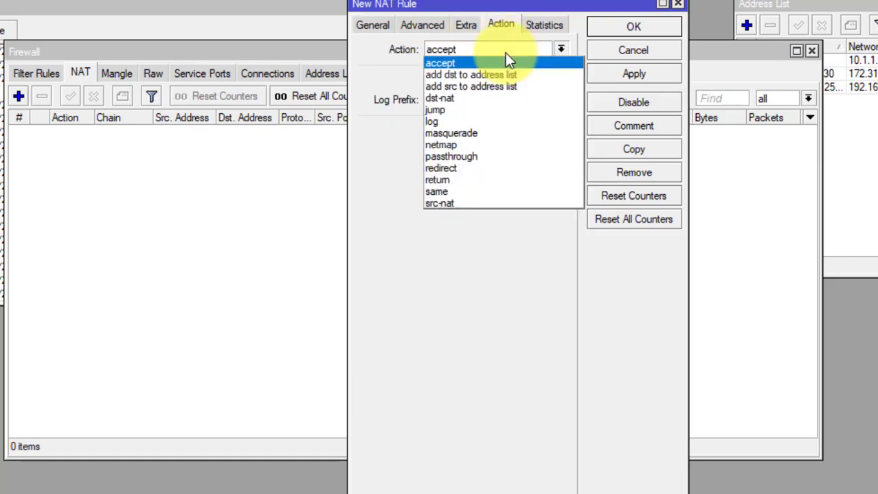
click(504, 133)
click(623, 77)
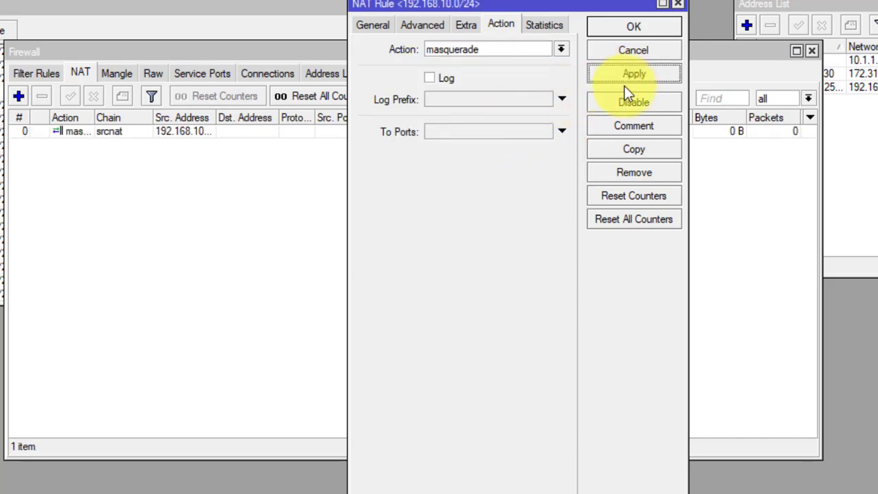
Duplicate the masquerade rule, set the copy's out interface to ether2-FAI2 and save it
click(632, 149)
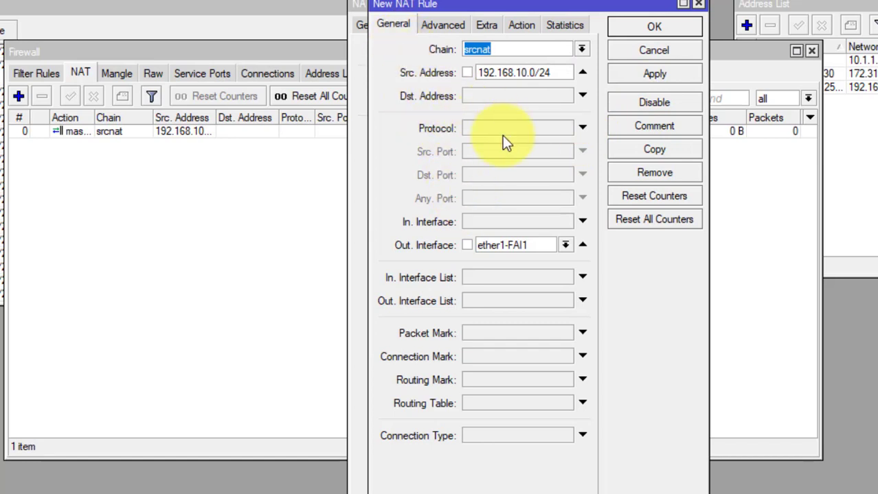
click(523, 247)
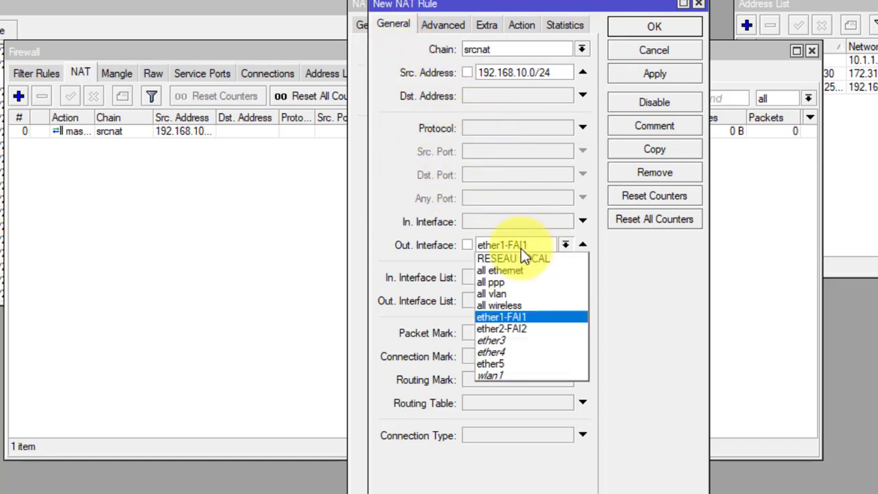
click(528, 323)
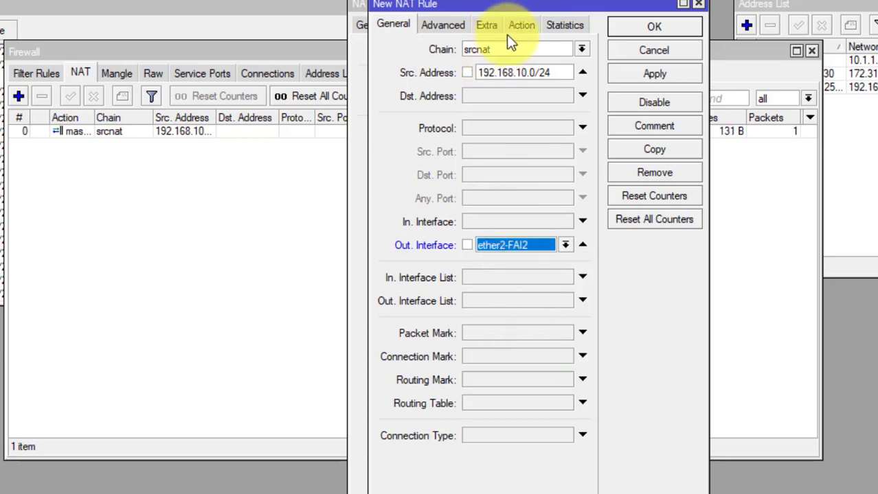
click(525, 27)
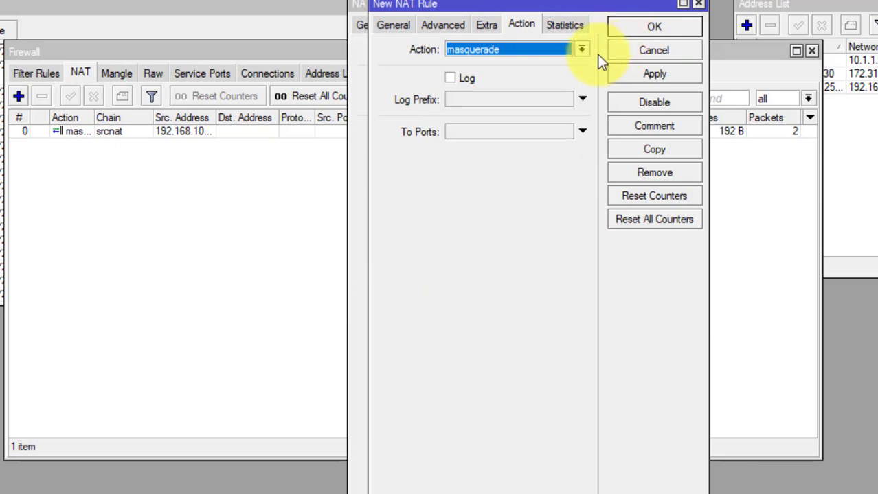
click(634, 29)
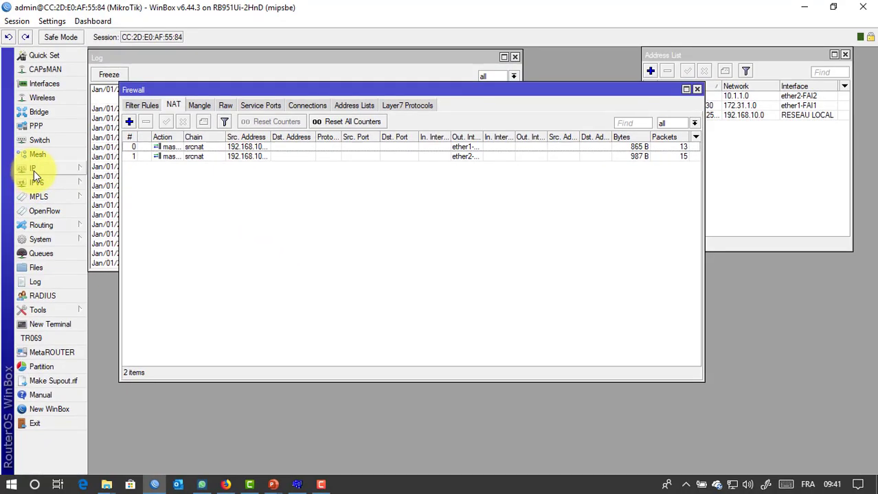
Delete the four existing static 0.0.0.0/0 routes from the IP route list
click(34, 171)
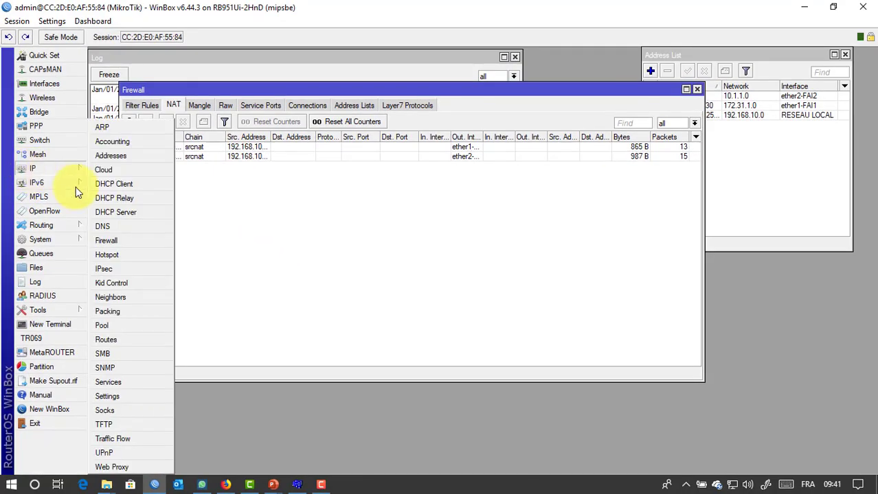
click(110, 340)
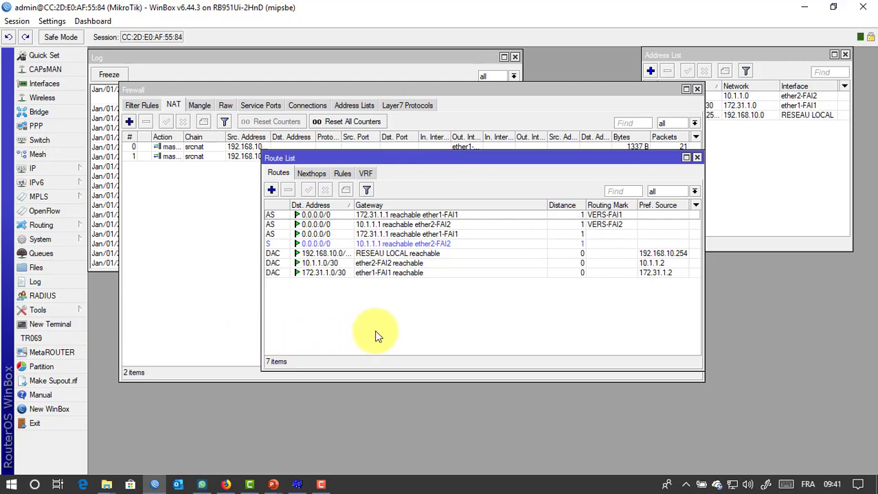
key(Down)
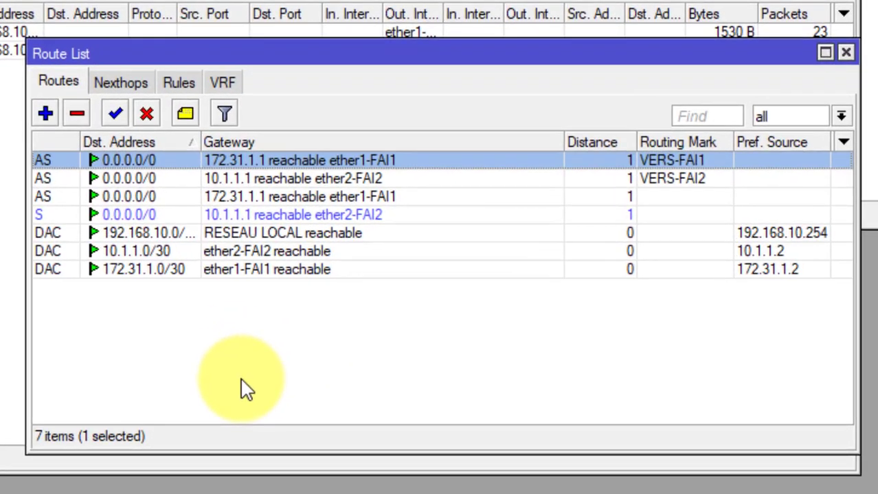
key(shift+Down)
key(shift+Down)
key(shift+Down)
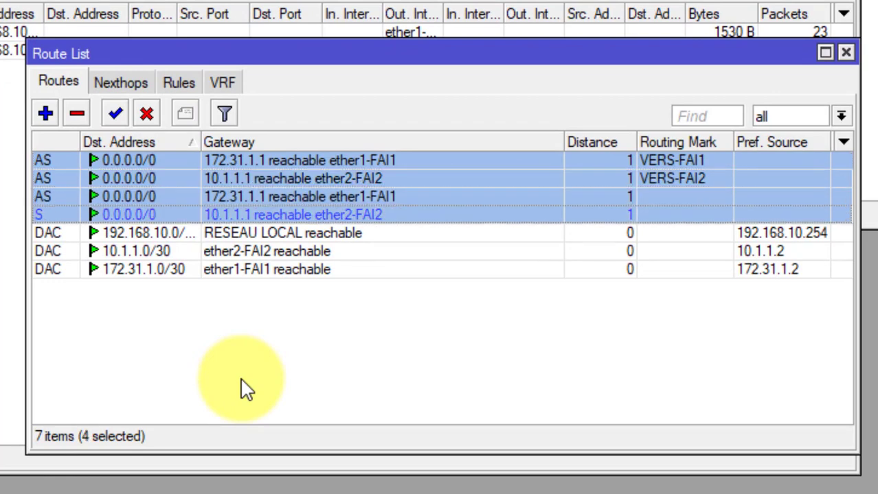
key(Delete)
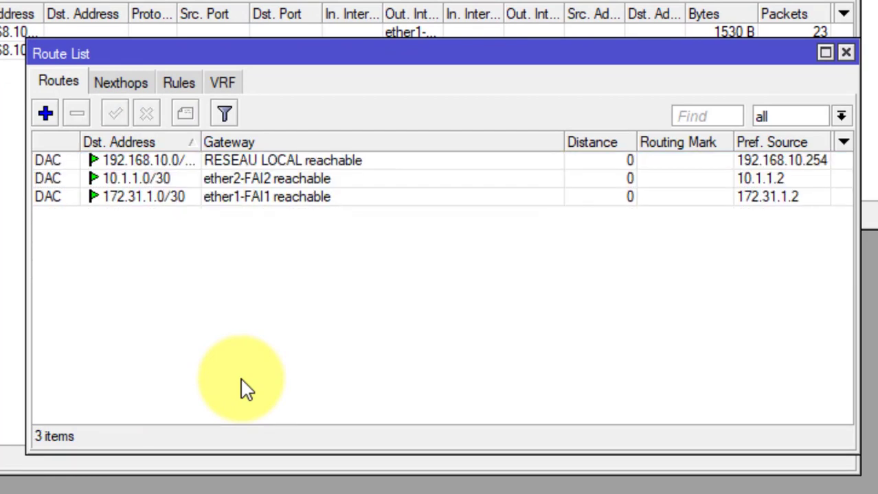
Start a new 0.0.0.0/0 route with gateway 172.31.1.1 and gateway checking by ping
click(44, 113)
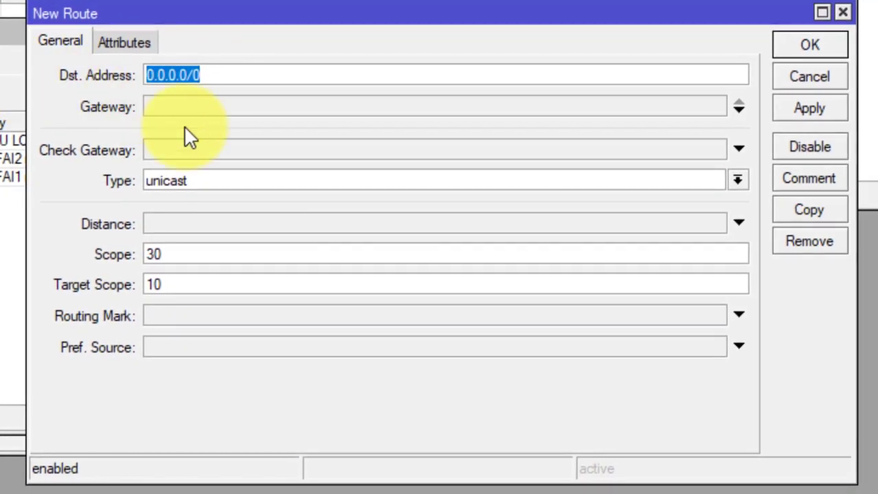
key(Tab)
key(Down)
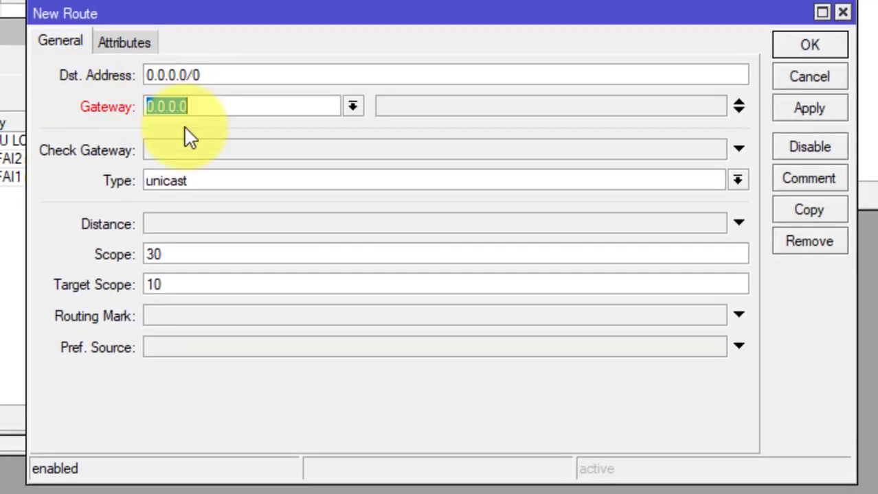
text(172.3)
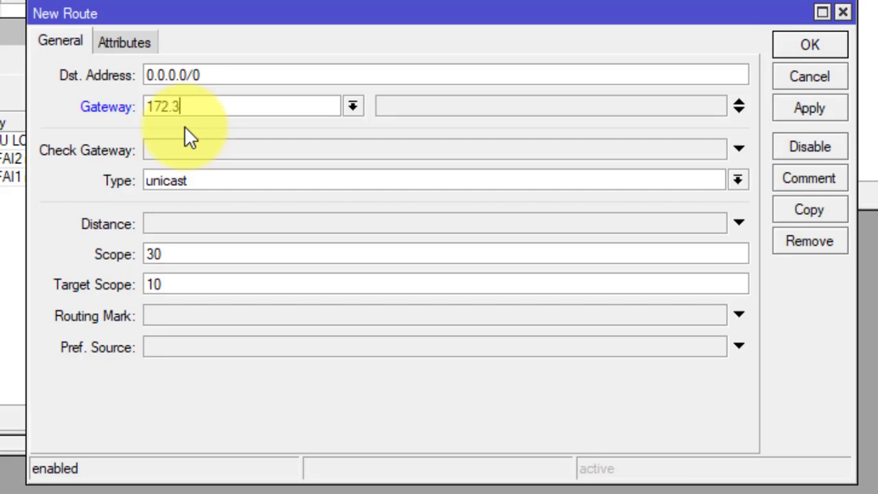
text(1.1.)
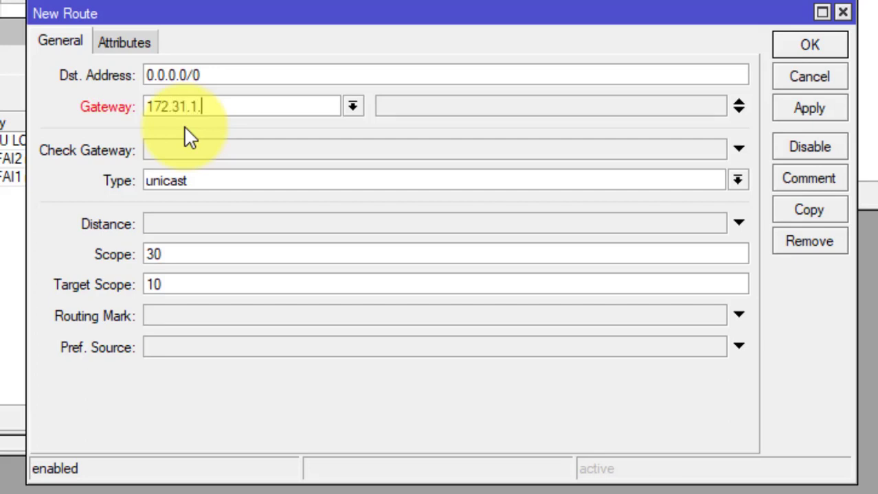
text(0/3)
key(BackSpace)
key(BackSpace)
key(BackSpace)
text(1)
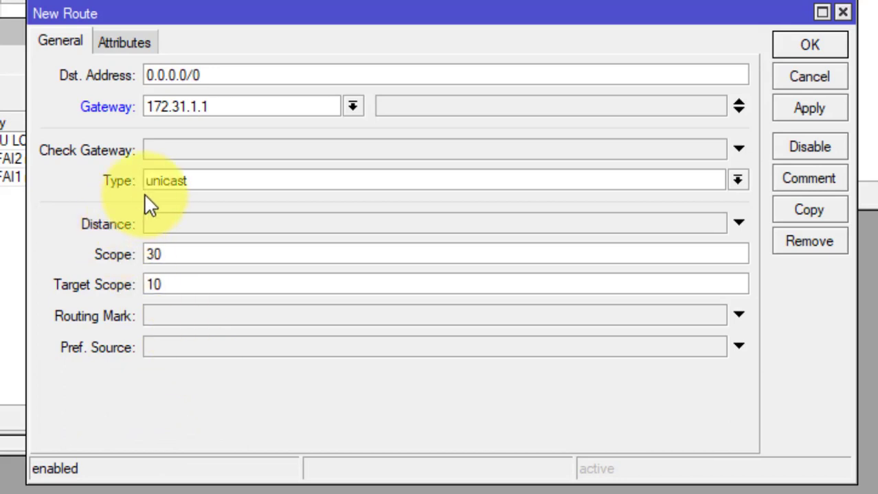
key(Tab)
key(Down)
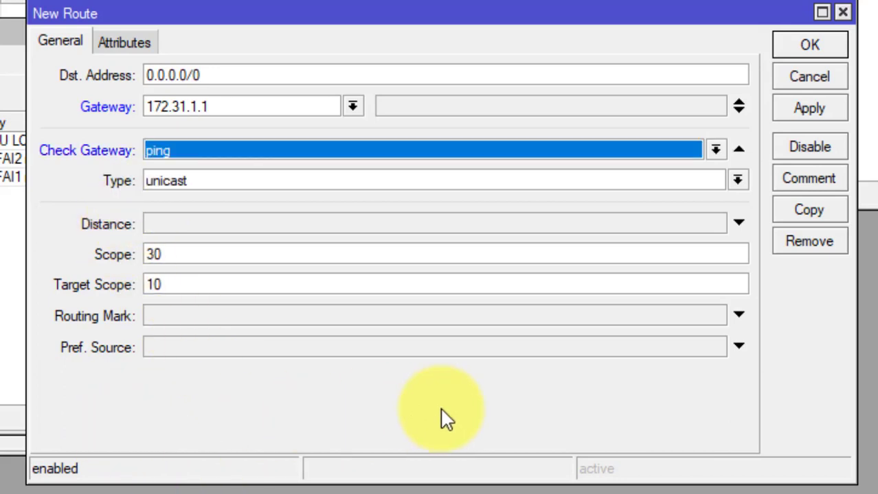
Assign routing mark VERS-FAI1 to the new route and apply it
click(190, 314)
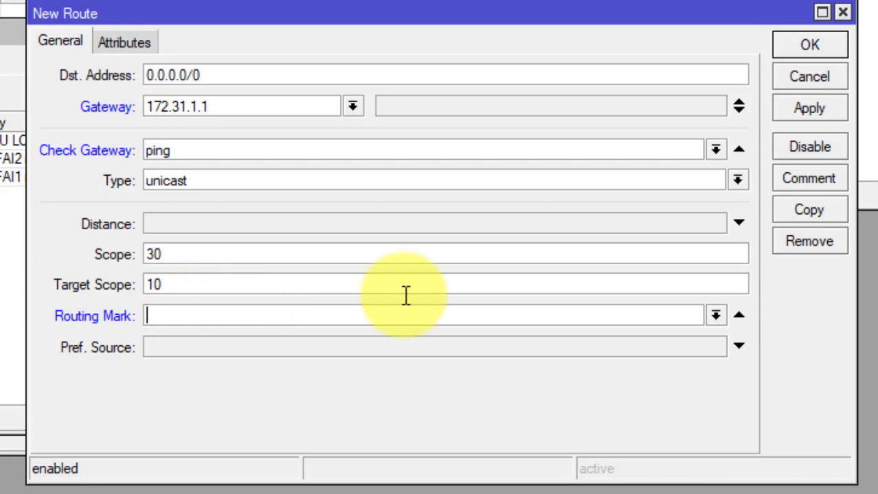
click(715, 315)
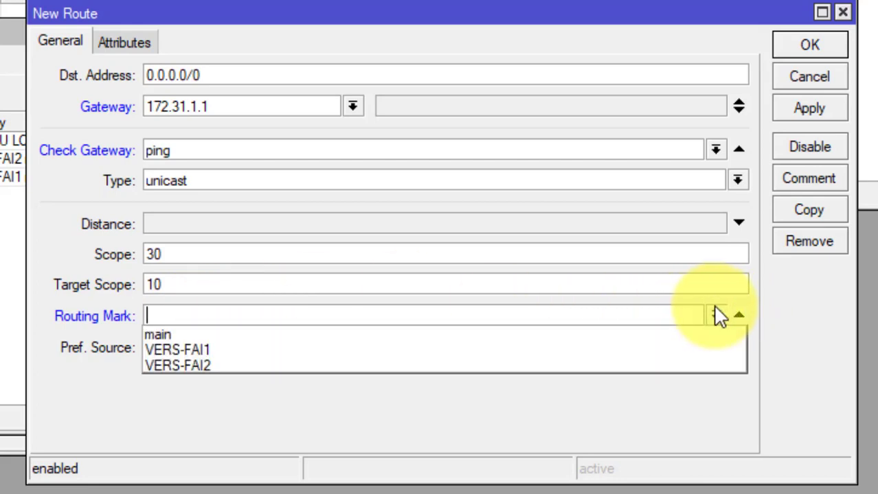
click(687, 353)
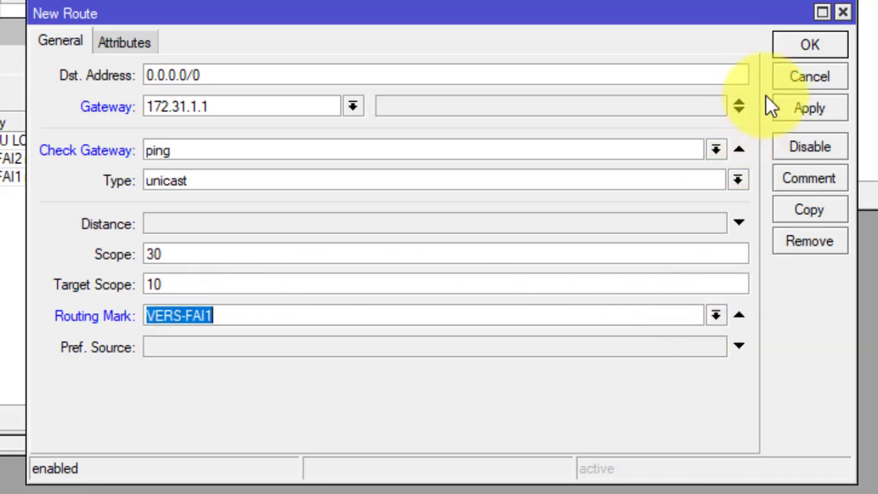
click(797, 108)
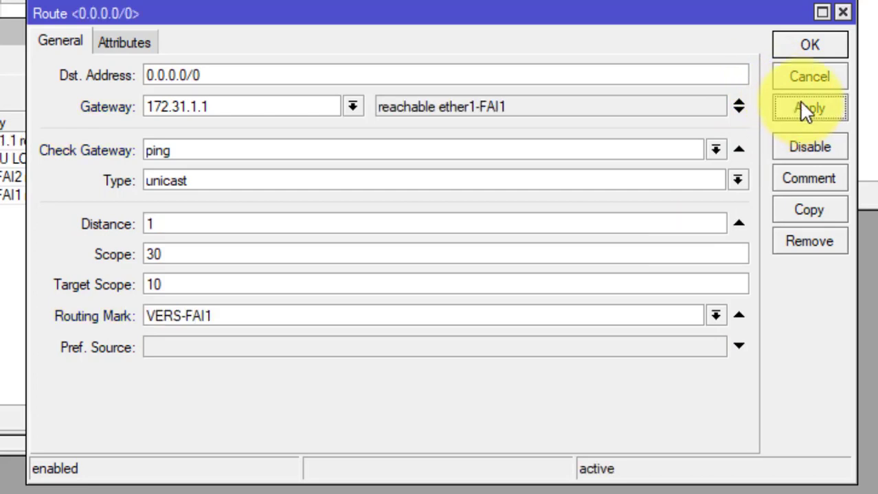
Duplicate the VERS-FAI1 default route and set the copy's gateway to 10.1.1.1
click(812, 207)
key(Tab)
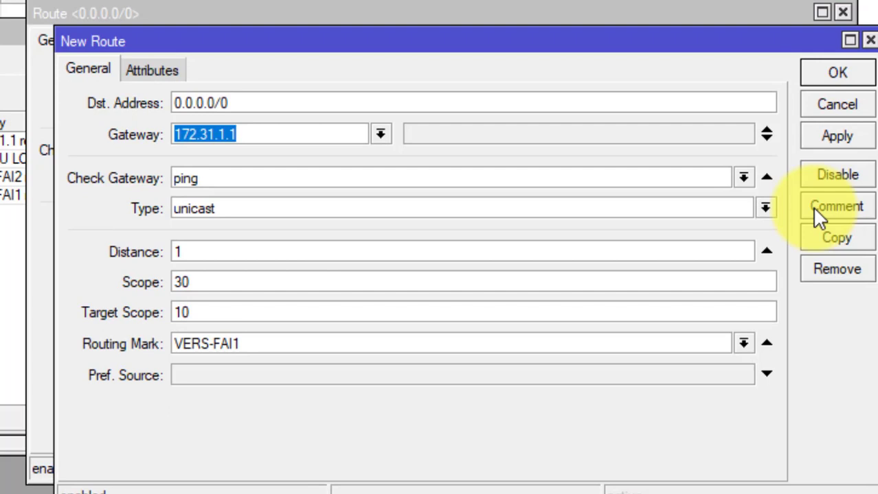
text(191)
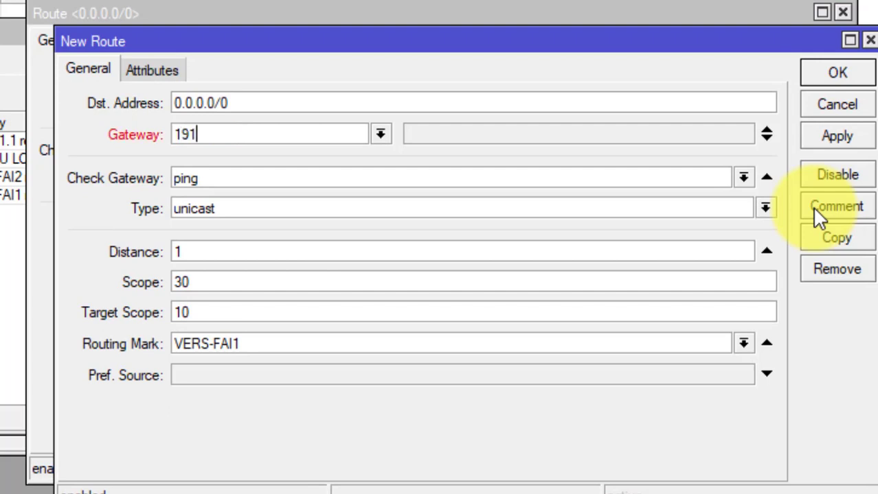
key(BackSpace)
key(BackSpace)
text(0.1.1.1)
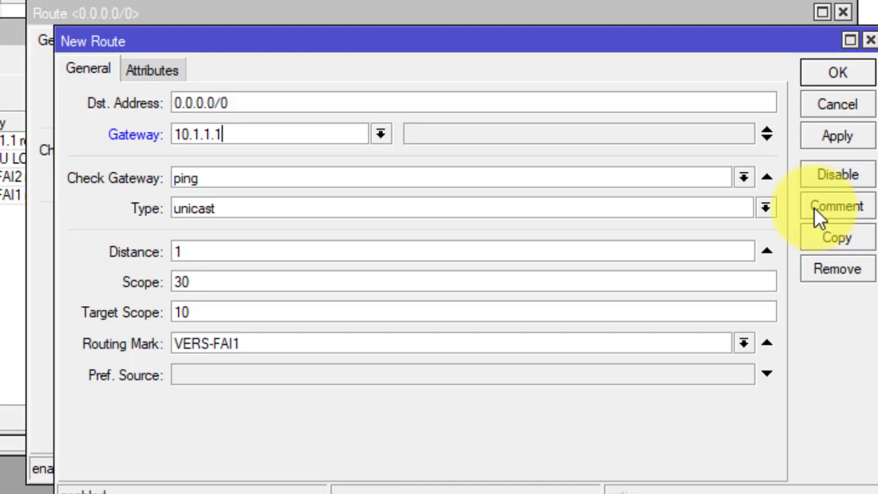
Set the copied route's routing mark to VERS-FAI2, then save and close both routes
key(Tab)
key(alt+Down)
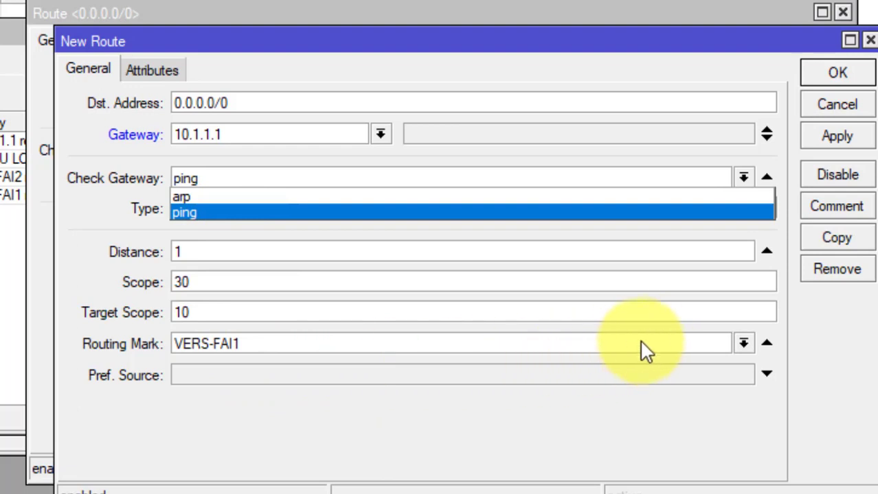
click(750, 350)
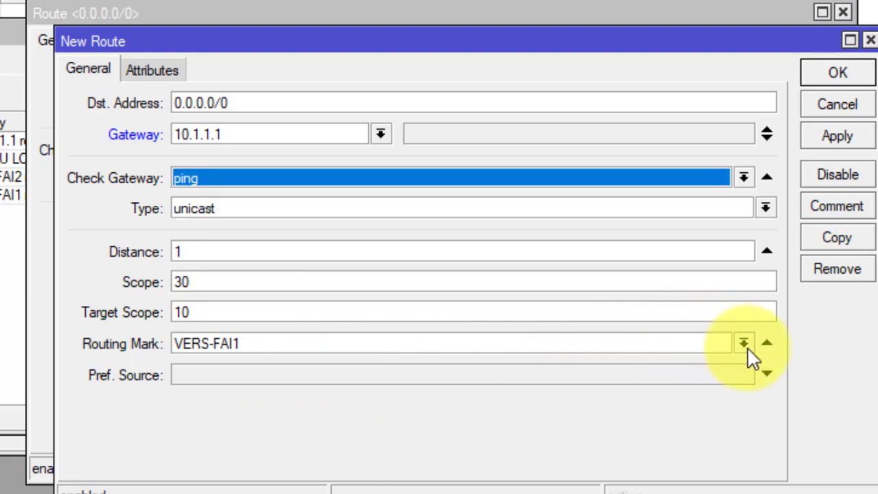
click(751, 349)
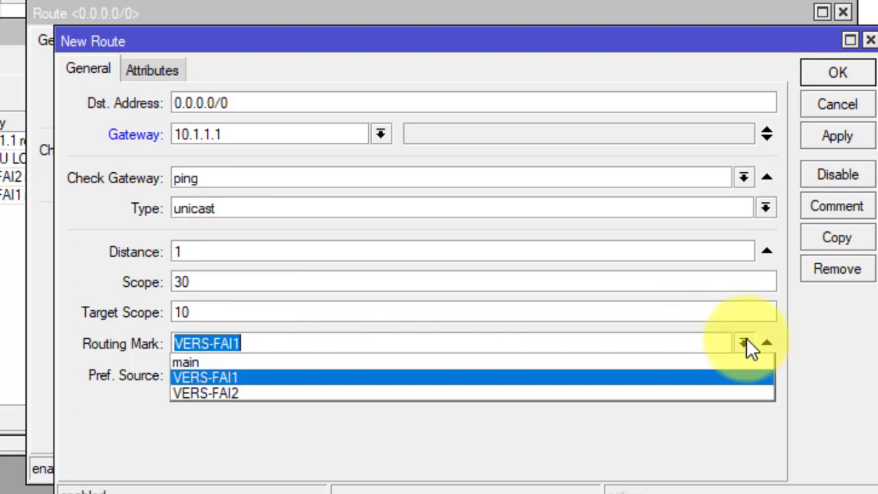
click(722, 395)
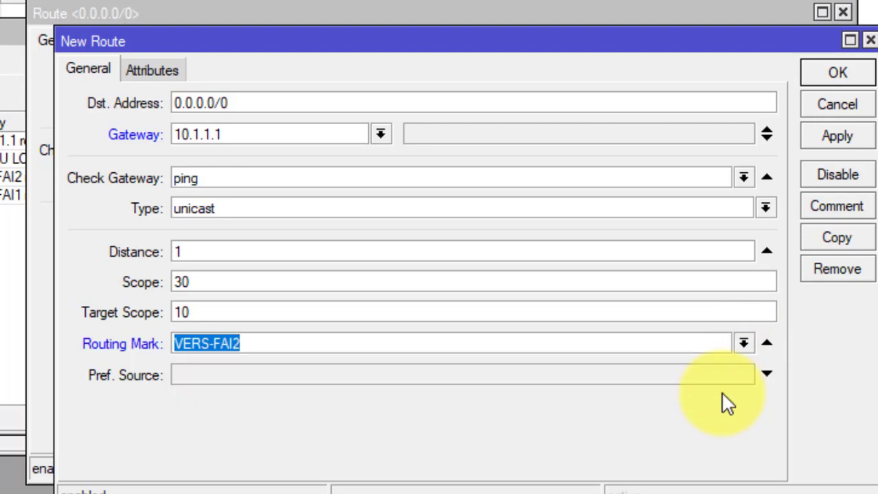
click(843, 76)
click(817, 44)
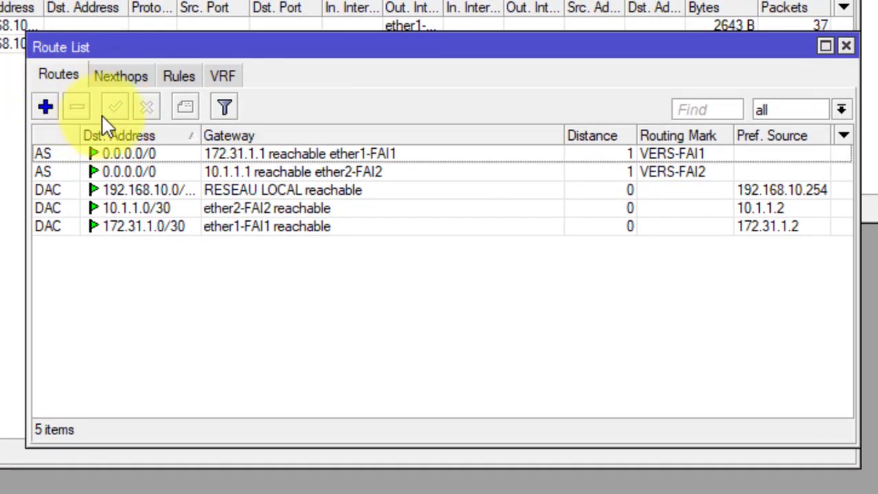
Add an unmarked 0.0.0.0/0 route via gateway 172.31.1.1 with ping gateway check and distance 1
click(46, 108)
key(Tab)
text(1)
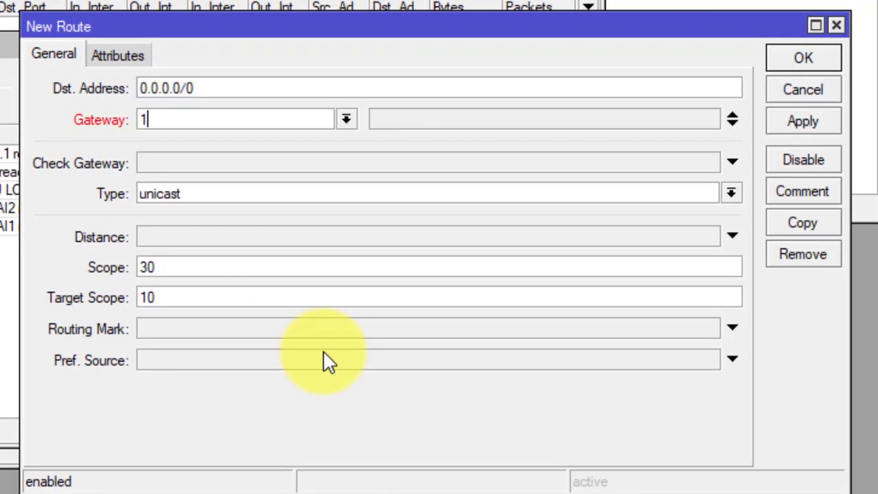
text(72.31.1.1)
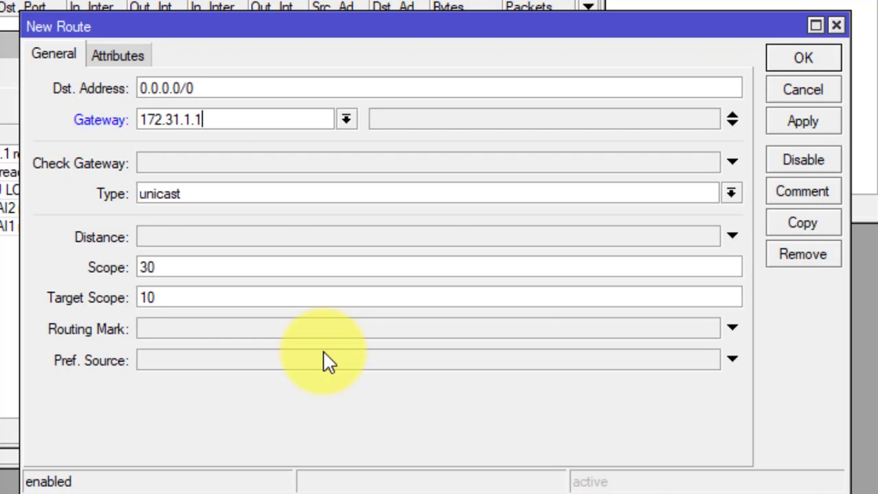
key(Tab)
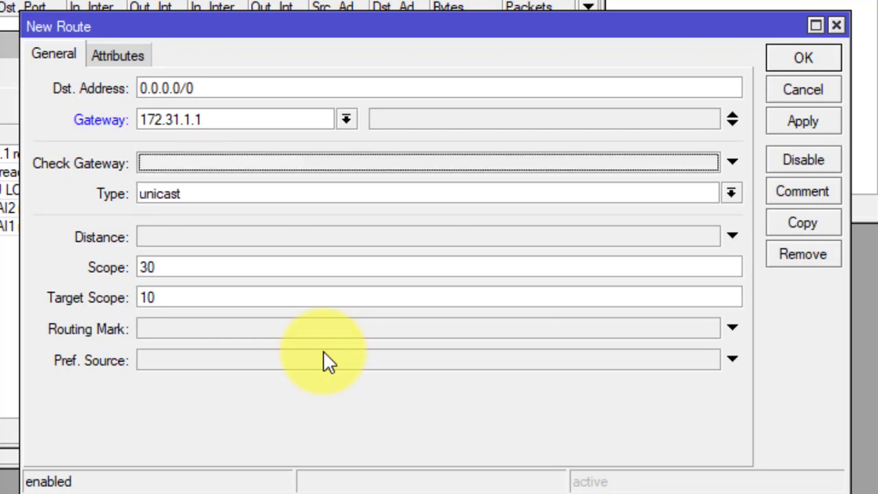
key(Down)
key(Tab)
key(Down)
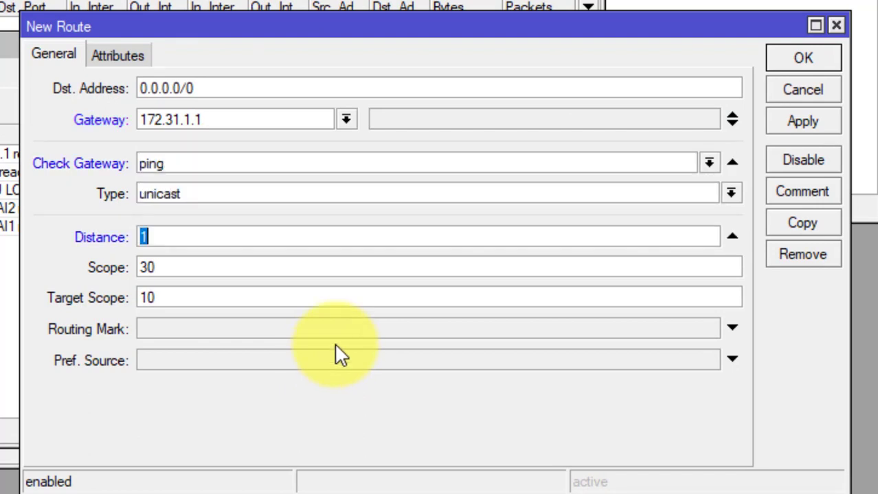
click(795, 125)
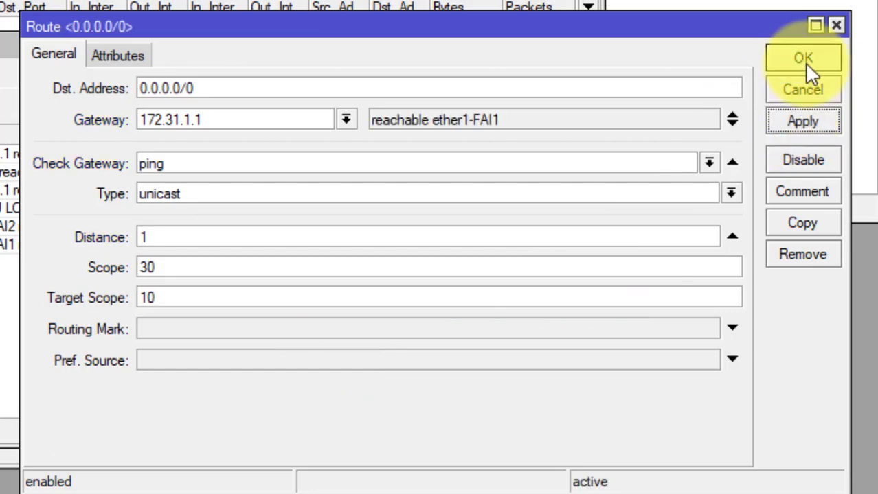
click(805, 60)
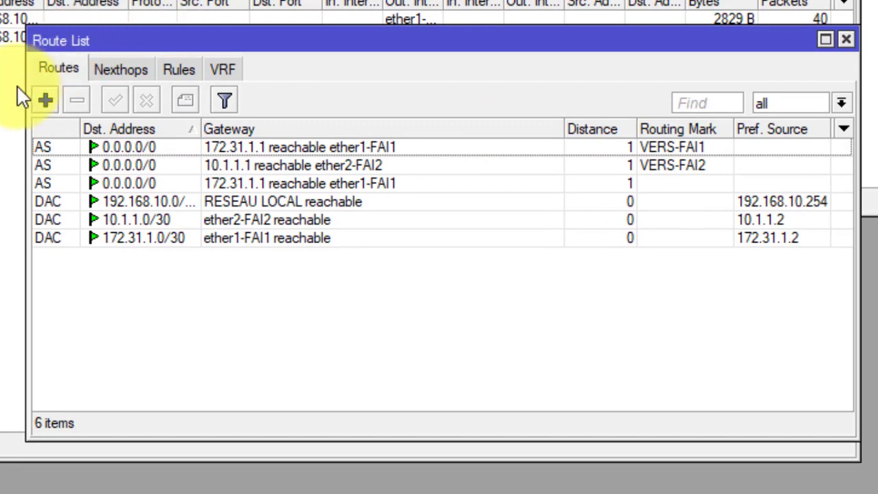
Start another unmarked 0.0.0.0/0 route with gateway 10.1.1.1 and gateway checking by ping
click(31, 102)
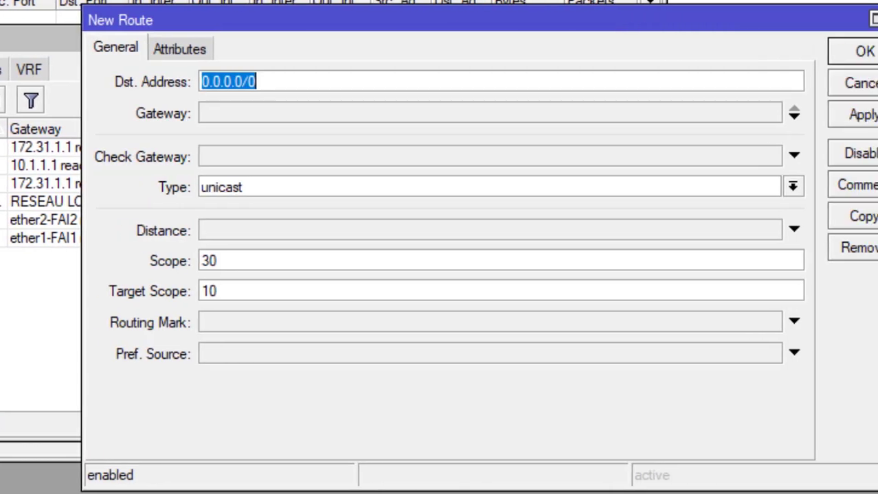
key(Tab)
text(10)
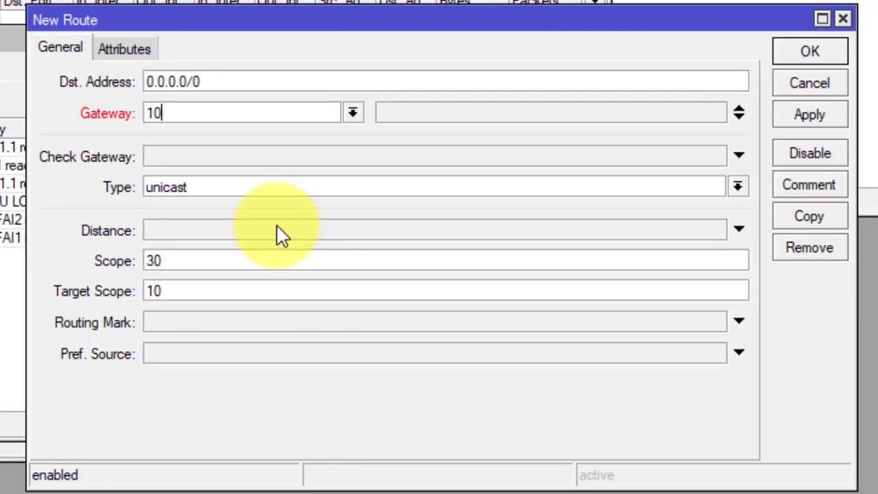
text(.1.1.1)
key(Tab)
text(ping)
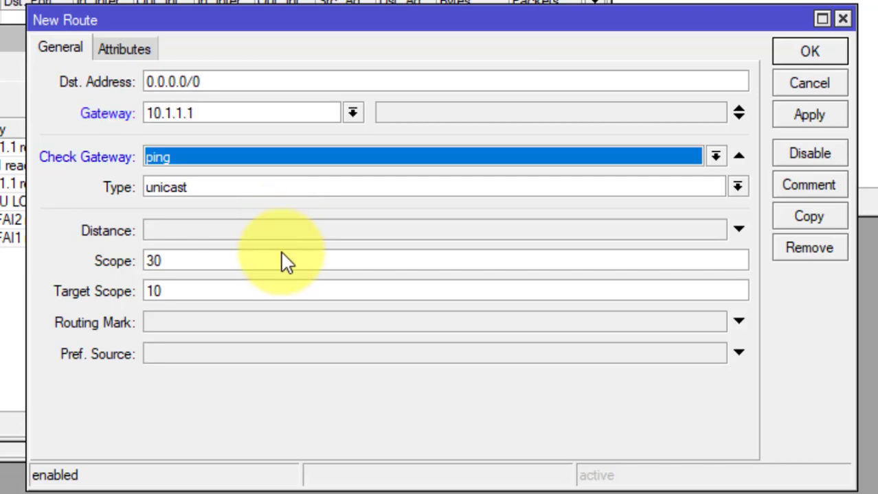
Set the distance of the unmarked 10.1.1.1 route to 1 and save it
key(Tab)
key(Tab)
key(space)
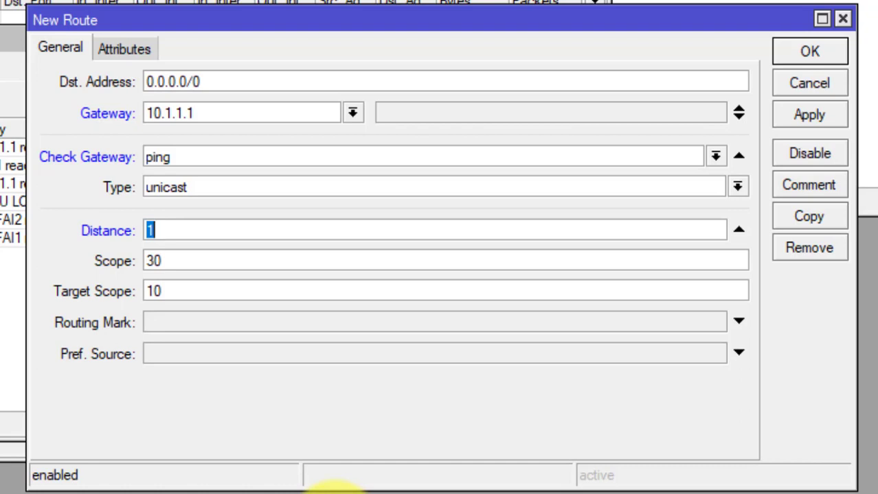
text(5)
key(BackSpace)
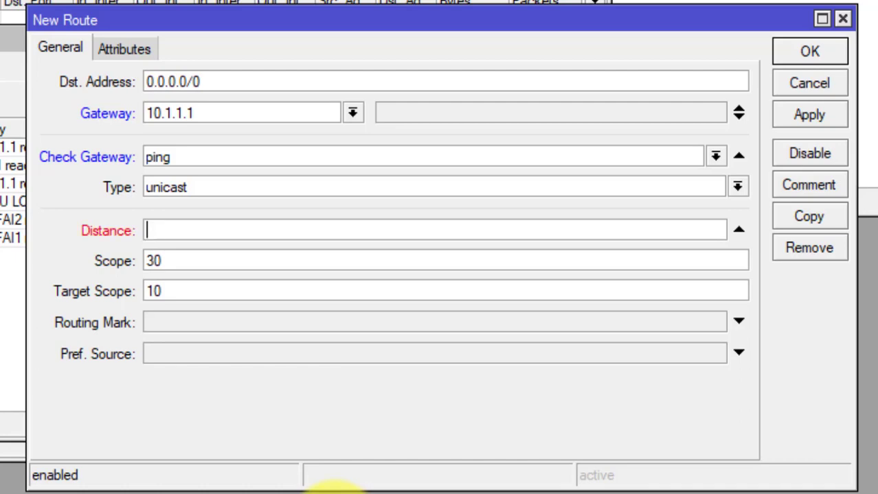
text(1)
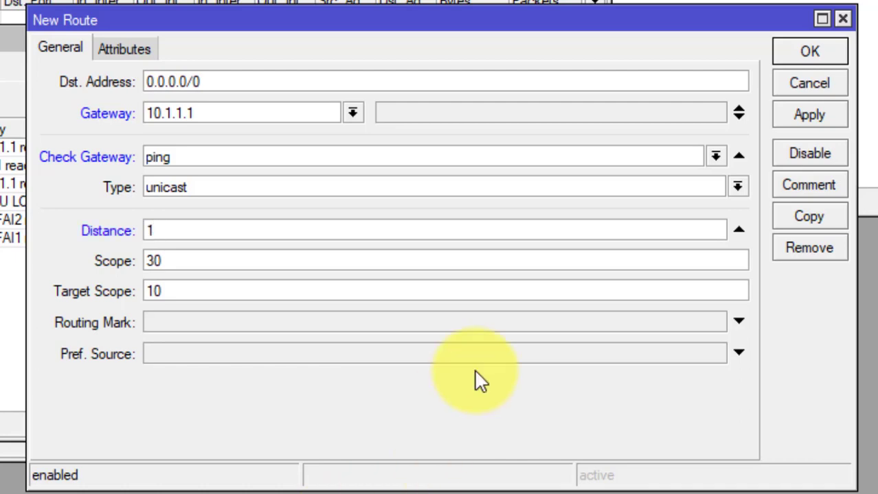
click(808, 52)
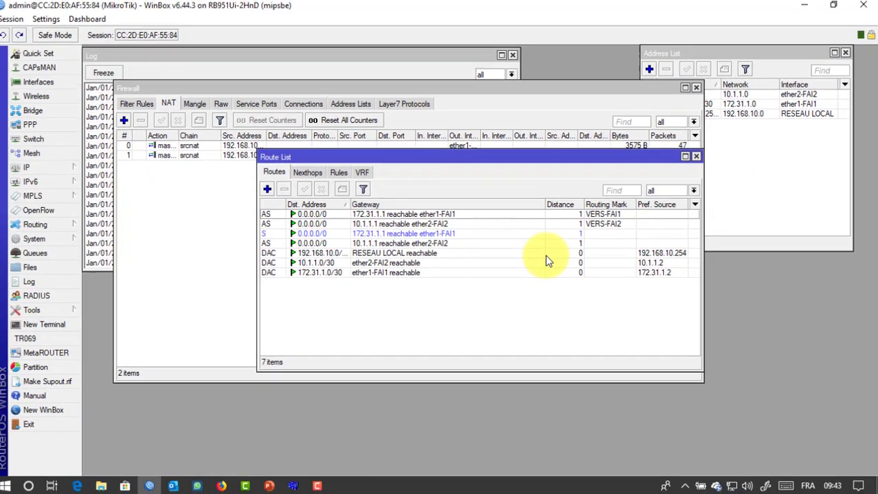
Close the route list and firewall windows, and open the Ethernet interface list with ether1-FAI1 selected
key(Escape)
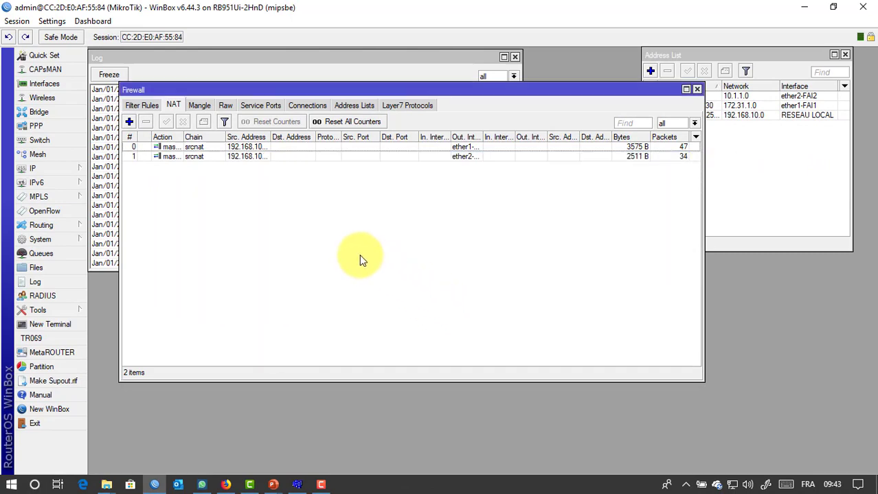
key(Escape)
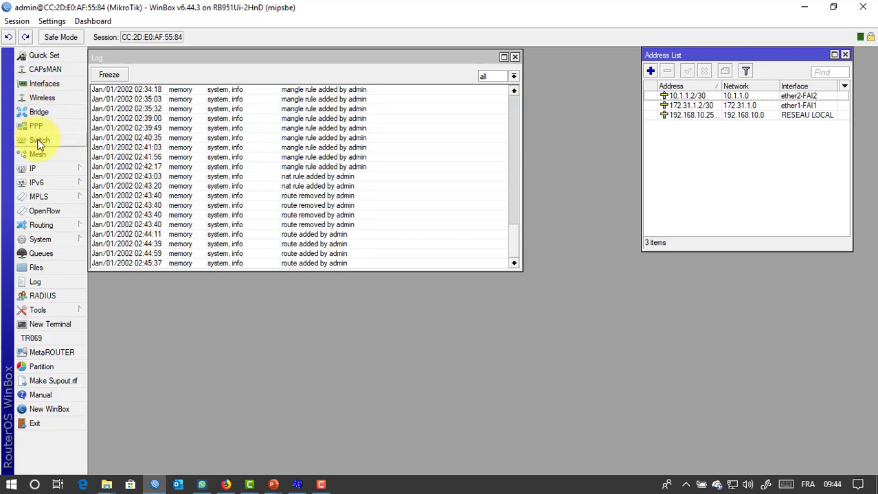
click(52, 88)
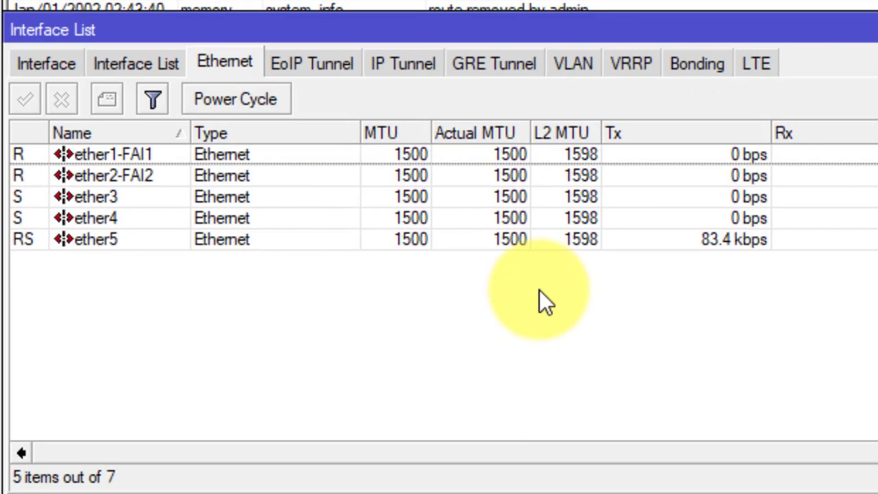
key(Down)
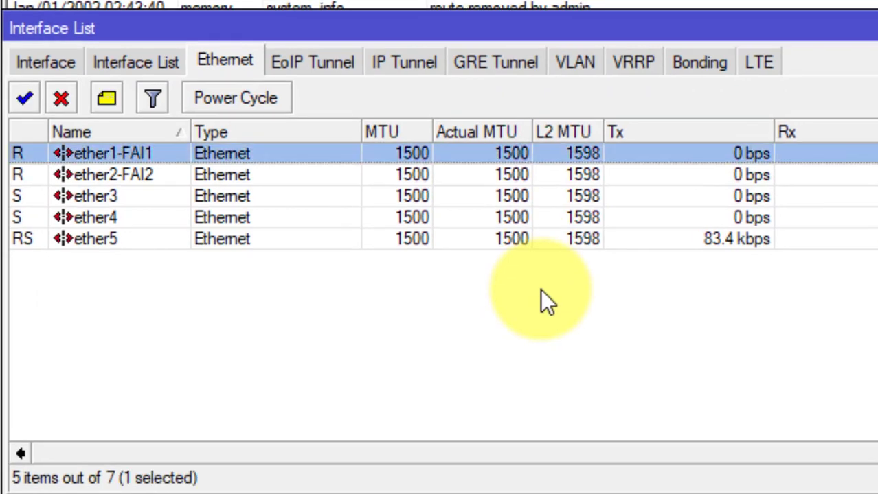
Select both ether1-FAI1 and ether2-FAI2, and switch to Firefox to play the ORIS Consulting MikroTik tutorial playlist on YouTube
key(shift+Down)
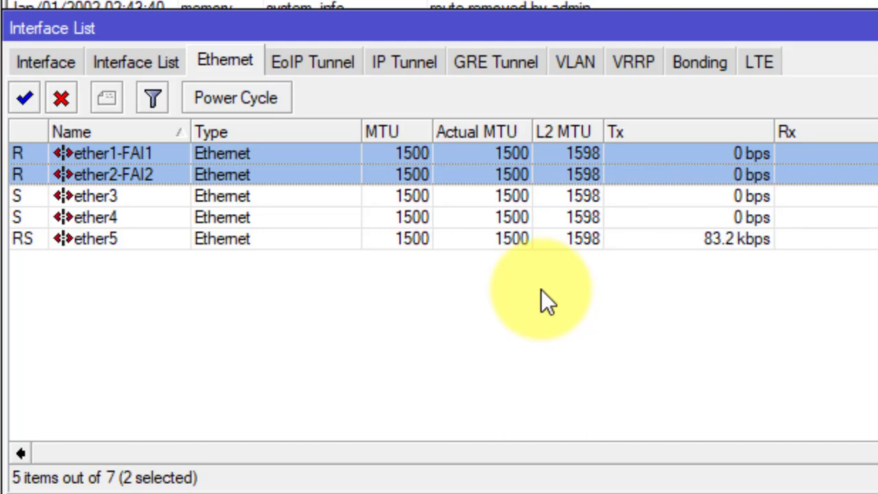
key(super+Tab)
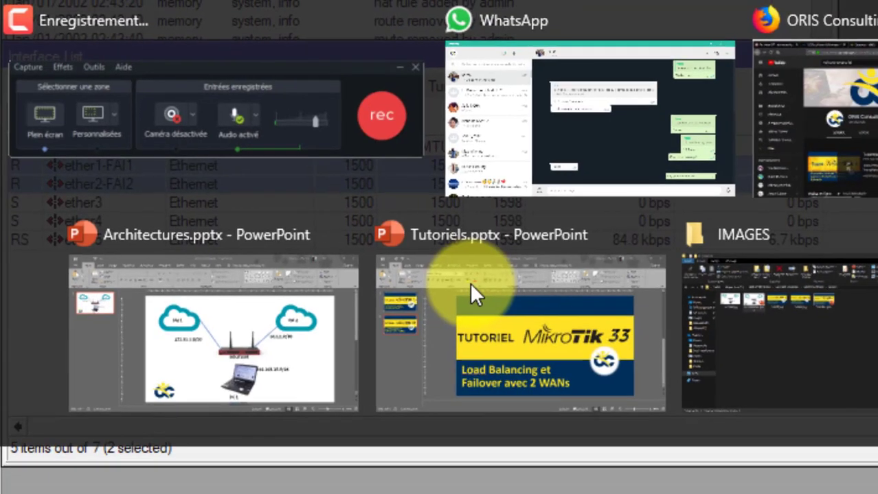
key(Right)
key(Return)
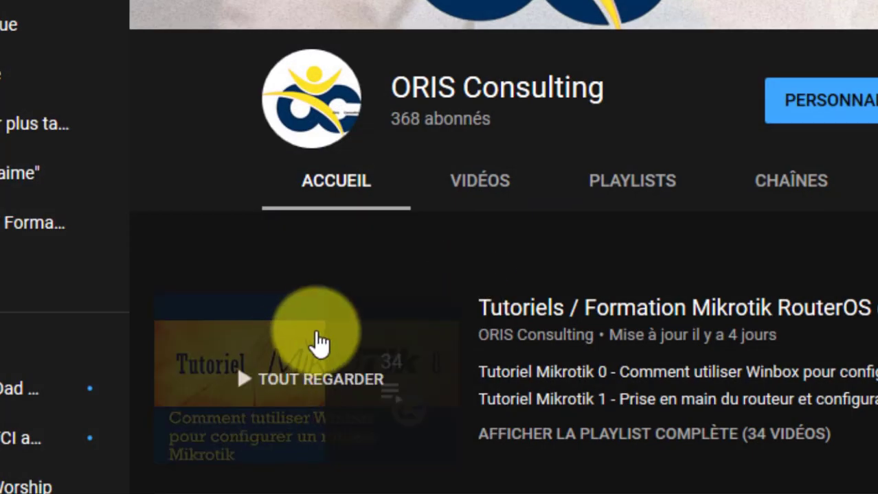
click(318, 344)
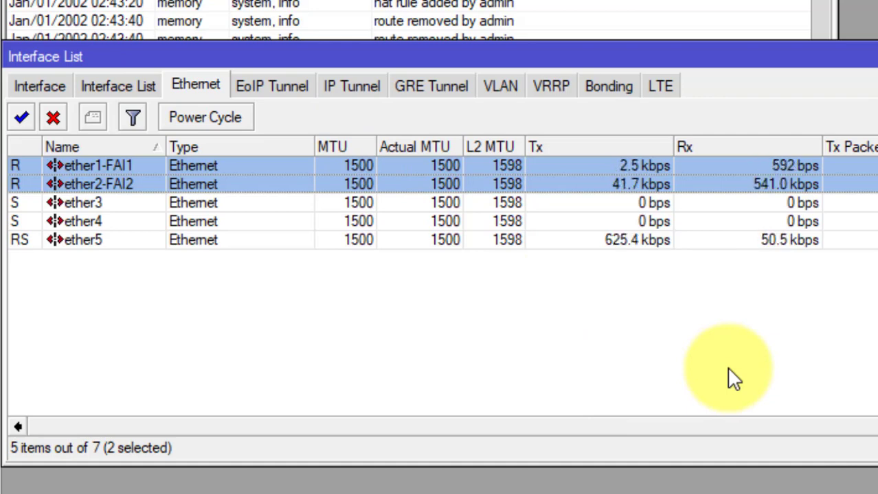
Examine the Tx and Rx traffic rates of ether1-FAI1 and ether2-FAI2 in the Ethernet list, keeping both interfaces selected
key(Down)
key(Up)
key(Up)
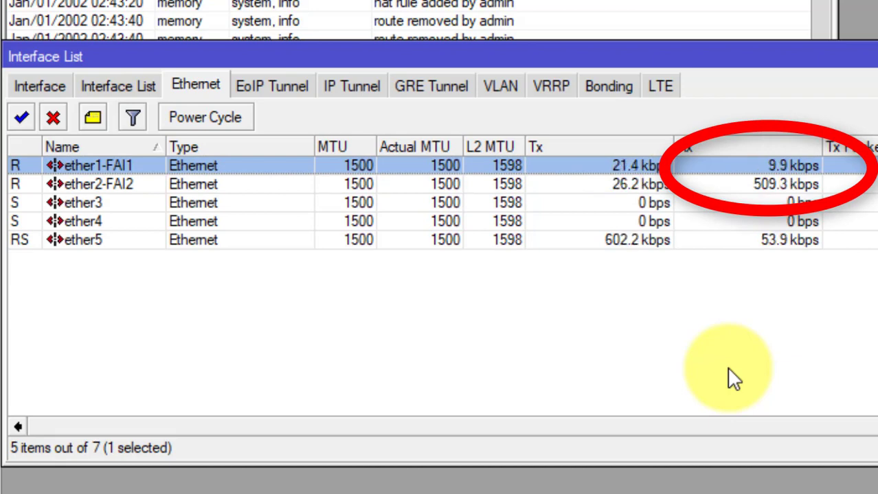
key(shift+Down)
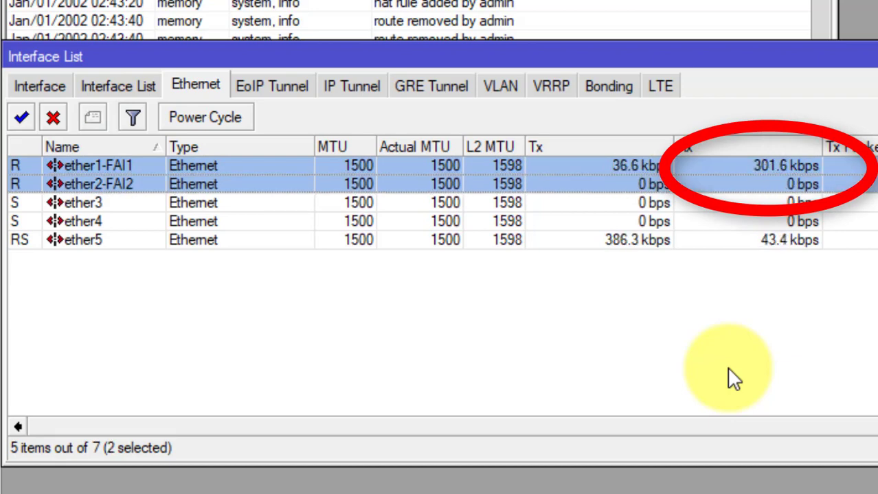